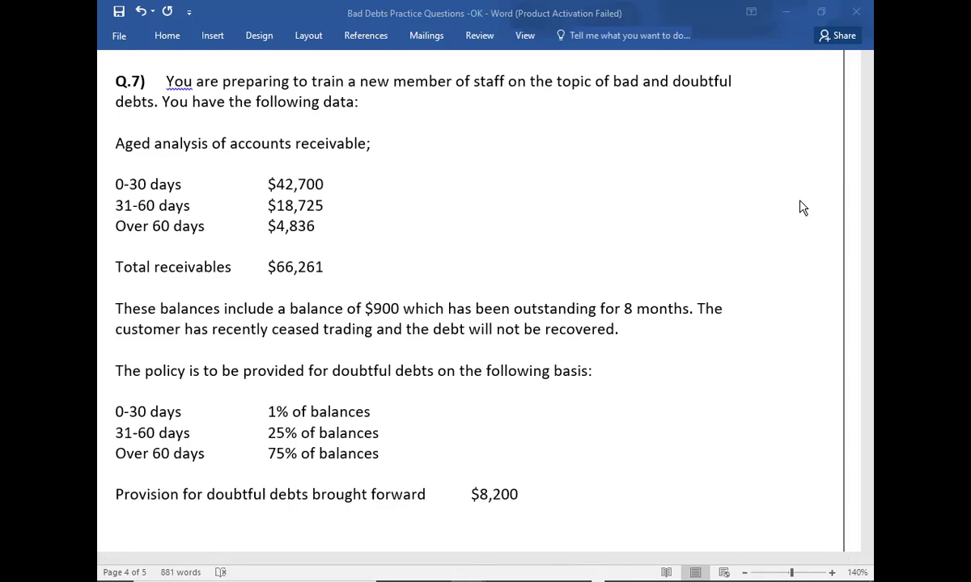
# - Switch to the IRRECOVERABLE DEBTS workbook in Excel and copy the previous question's Irrecoverable Debts T-account in B800:G806
pyautogui.hotkey('alt', 'Tab')
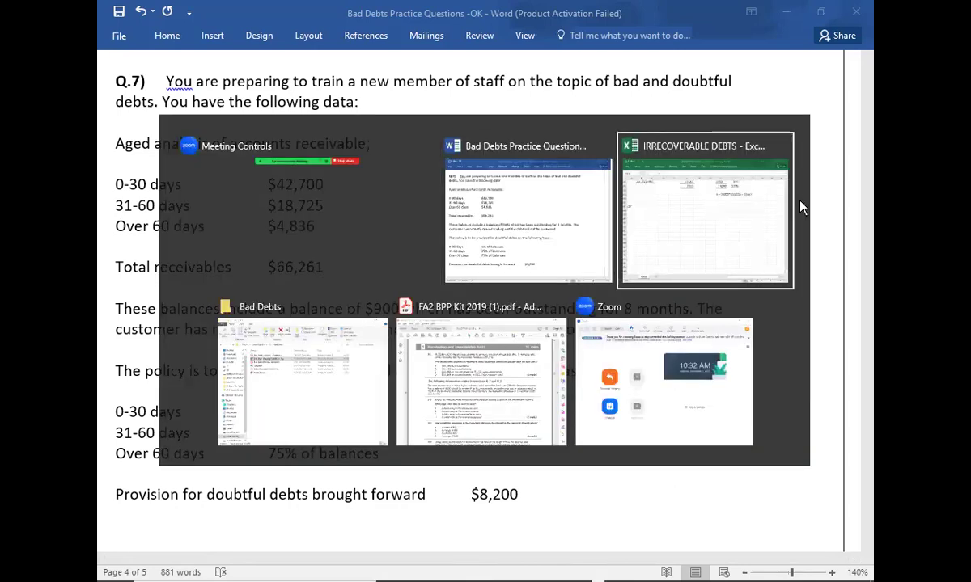
pyautogui.press('Up')
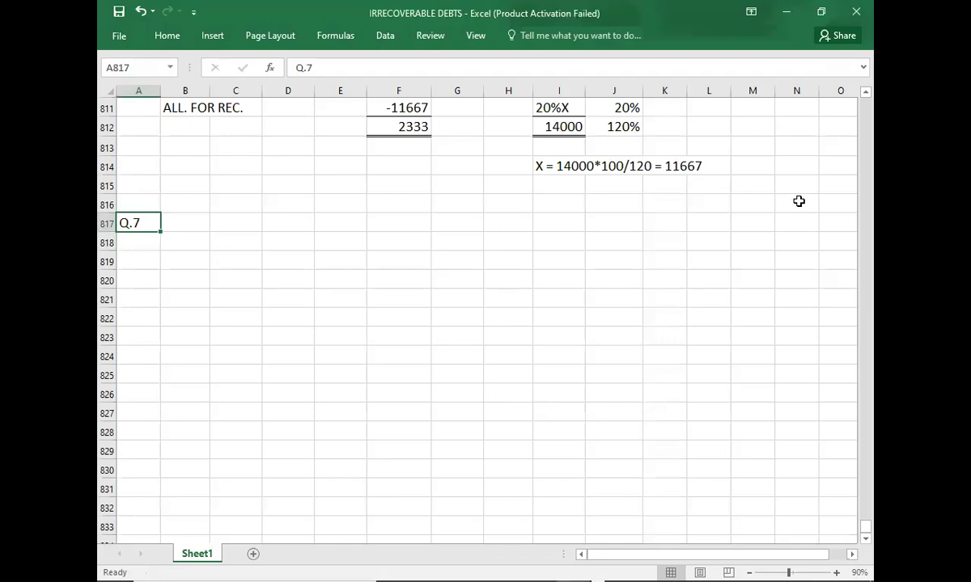
pyautogui.press('Down')
pyautogui.press('Right')
pyautogui.press('Up')
pyautogui.press('Down')
pyautogui.press('Up')
pyautogui.press('Up')
pyautogui.press('Up')
pyautogui.press('Up')
pyautogui.press('Up')
pyautogui.press('Up')
pyautogui.press('Up')
pyautogui.press('Up')
pyautogui.press('Up')
pyautogui.press('Up')
pyautogui.press('Up')
pyautogui.press('Up')
pyautogui.press('Up')
pyautogui.press('Up')
pyautogui.press('Up')
pyautogui.press('Up')
pyautogui.press('Up')
pyautogui.press('Up')
pyautogui.press('Up')
pyautogui.press('Up')
pyautogui.press('Down')
pyautogui.press('Down')
pyautogui.press('Down')
pyautogui.press('Down')
pyautogui.press('Down')
pyautogui.press('Down')
pyautogui.press('Down')
pyautogui.press('Down')
pyautogui.hotkey('shift', 'Right')
pyautogui.hotkey('shift', 'Right')
pyautogui.hotkey('shift', 'Right')
pyautogui.hotkey('shift', 'Right')
pyautogui.hotkey('shift', 'Right')
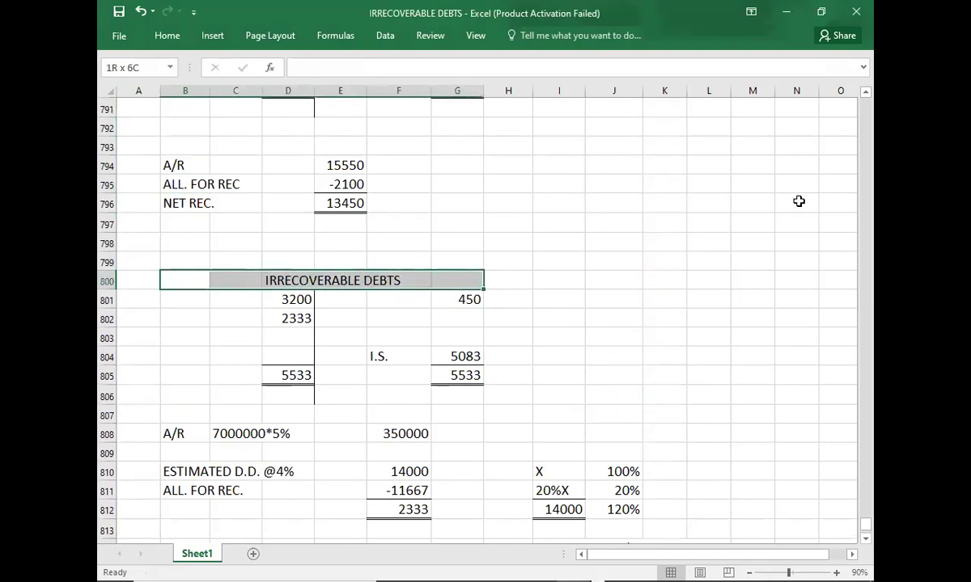
pyautogui.hotkey('shift', 'Down')
pyautogui.hotkey('shift', 'Down')
pyautogui.hotkey('shift', 'Down')
pyautogui.hotkey('shift', 'Down')
pyautogui.hotkey('shift', 'Down')
pyautogui.hotkey('shift', 'Down')
pyautogui.hotkey('ctrl', 'c')
# - Paste the copied T-account below the Q.7 label, starting at cell B818
pyautogui.press('Down')
pyautogui.press('Down')
pyautogui.press('Down')
pyautogui.press('Down')
pyautogui.press('Down')
pyautogui.press('Down')
pyautogui.press('Down')
pyautogui.press('Down')
pyautogui.press('Down')
pyautogui.press('Down')
pyautogui.press('Down')
pyautogui.press('Down')
pyautogui.press('Down')
pyautogui.press('Down')
pyautogui.press('Down')
pyautogui.press('Down')
pyautogui.press('Down')
pyautogui.press('Down')
pyautogui.press('Down')
pyautogui.press('Down')
pyautogui.press('Down')
pyautogui.press('Down')
pyautogui.press('Down')
pyautogui.press('Down')
pyautogui.press('Down')
pyautogui.press('Down')
pyautogui.press('Down')
pyautogui.press('Down')
pyautogui.press('Down')
pyautogui.press('Down')
pyautogui.press('Up')
pyautogui.press('Up')
pyautogui.press('Up')
pyautogui.press('Up')
pyautogui.press('Up')
pyautogui.press('Up')
pyautogui.press('Up')
pyautogui.press('Up')
pyautogui.press('Up')
pyautogui.press('Up')
pyautogui.press('Up')
pyautogui.press('Up')
pyautogui.press('Up')
pyautogui.press('Up')
pyautogui.press('Up')
pyautogui.press('Up')
pyautogui.press('Up')
pyautogui.press('Up')
pyautogui.press('Up')
pyautogui.hotkey('ctrl', 'v')
# - Paste a second copy of the T-account beneath the first, starting at cell B827
pyautogui.press('Down')
pyautogui.press('Down')
pyautogui.press('Down')
pyautogui.press('Down')
pyautogui.press('Down')
pyautogui.press('Down')
pyautogui.press('Down')
pyautogui.press('Down')
pyautogui.press('Down')
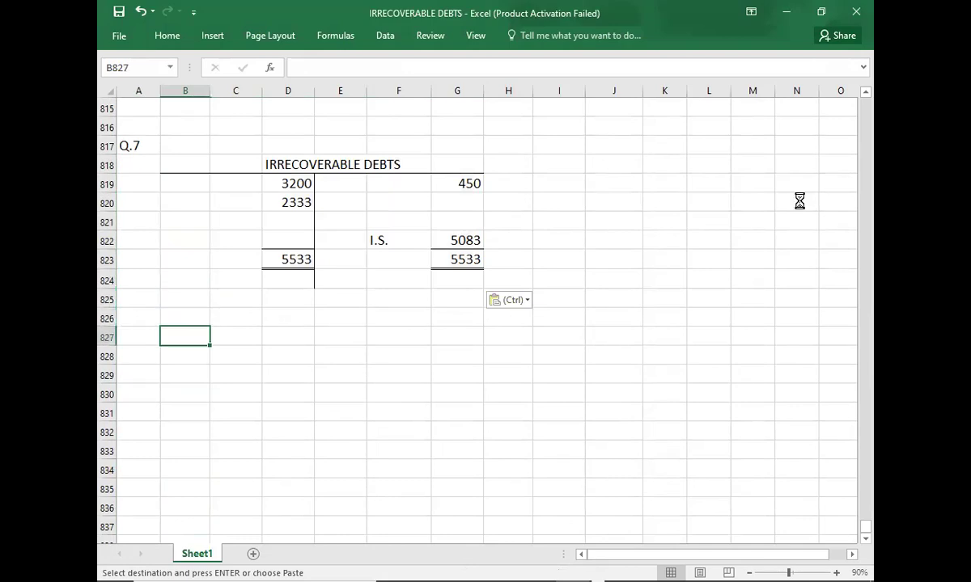
pyautogui.hotkey('ctrl', 'v')
# - Paste a third copy of the T-account beside the first one, starting at cell I818
pyautogui.press('Down')
pyautogui.press('Right')
pyautogui.press('Right')
pyautogui.press('Right')
pyautogui.press('Right')
pyautogui.press('Right')
pyautogui.press('Right')
pyautogui.press('Right')
pyautogui.press('Right')
pyautogui.press('Up')
pyautogui.press('Up')
pyautogui.press('Up')
pyautogui.press('Up')
pyautogui.press('Up')
pyautogui.press('Up')
pyautogui.press('Up')
pyautogui.press('Up')
pyautogui.press('Left')
pyautogui.press('Up')
pyautogui.press('Up')
pyautogui.hotkey('ctrl', 'v')
# - Clear the headings and figures from the two side-by-side T-accounts in B818:N824, keeping their borders
pyautogui.press('Left')
pyautogui.press('Left')
pyautogui.press('Left')
pyautogui.press('Left')
pyautogui.press('Left')
pyautogui.press('Left')
pyautogui.press('Left')
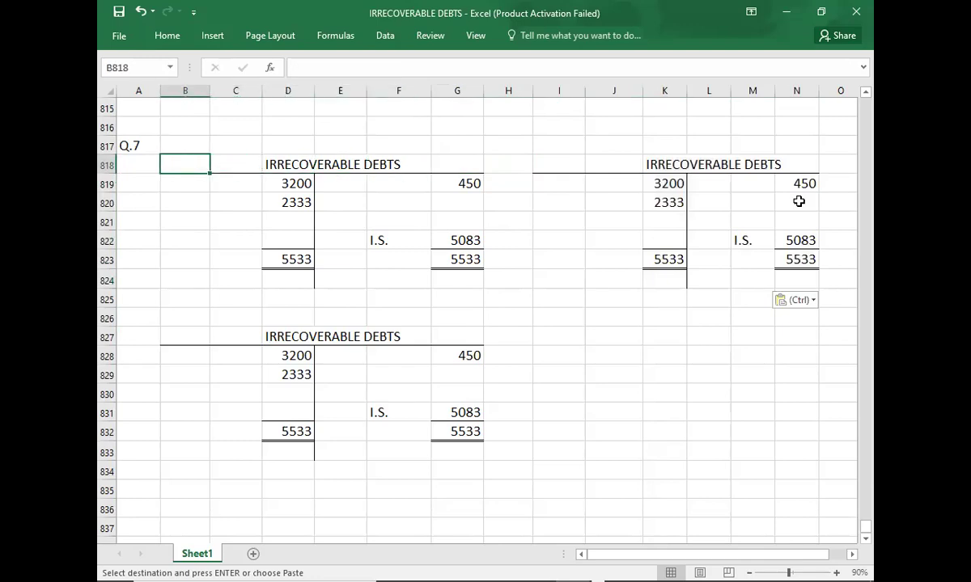
pyautogui.hotkey('shift', 'Right')
pyautogui.hotkey('shift', 'Right')
pyautogui.hotkey('shift', 'Right')
pyautogui.hotkey('shift', 'Right')
pyautogui.hotkey('shift', 'Right')
pyautogui.hotkey('shift', 'Right')
pyautogui.hotkey('shift', 'Right')
pyautogui.hotkey('shift', 'Right')
pyautogui.hotkey('shift', 'Right')
pyautogui.hotkey('shift', 'Right')
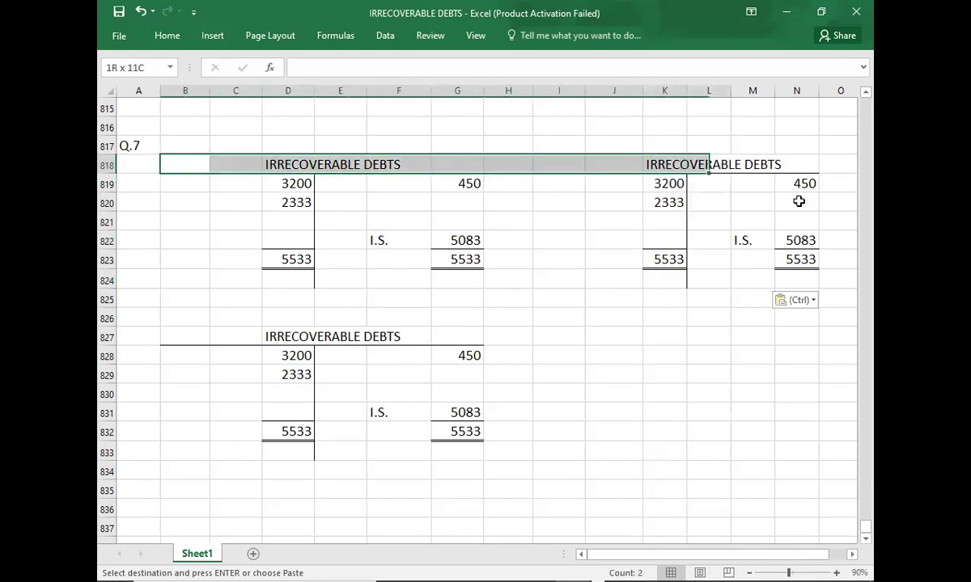
pyautogui.hotkey('shift', 'Right')
pyautogui.hotkey('shift', 'Down')
pyautogui.hotkey('shift', 'Down')
pyautogui.hotkey('shift', 'Right')
pyautogui.hotkey('shift', 'Down')
pyautogui.hotkey('shift', 'Down')
pyautogui.hotkey('shift', 'Down')
pyautogui.hotkey('shift', 'Down')
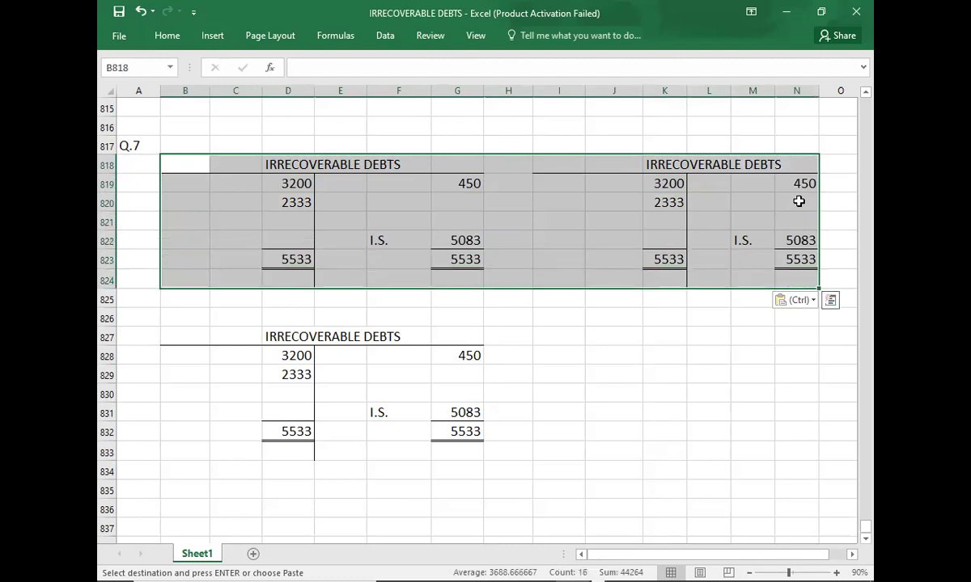
pyautogui.press('Delete')
# - Enter the heading "A/R CONTROL ACC." in cell D818 above the first blank T-account
pyautogui.press('Right')
pyautogui.press('Right')
pyautogui.write('A.')
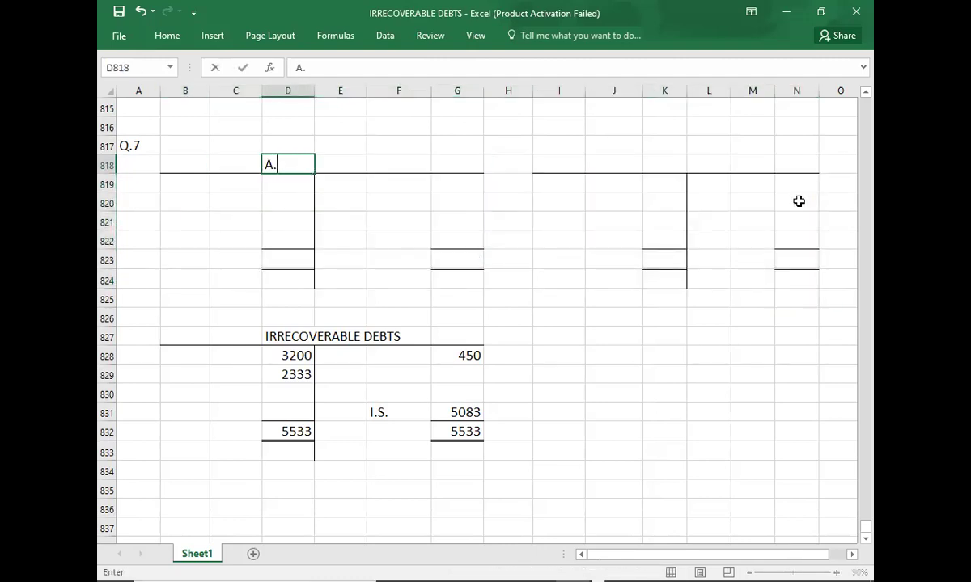
pyautogui.press('BackSpace')
pyautogui.write('/R CONTROL ACCC')
pyautogui.press('BackSpace')
pyautogui.write('.')
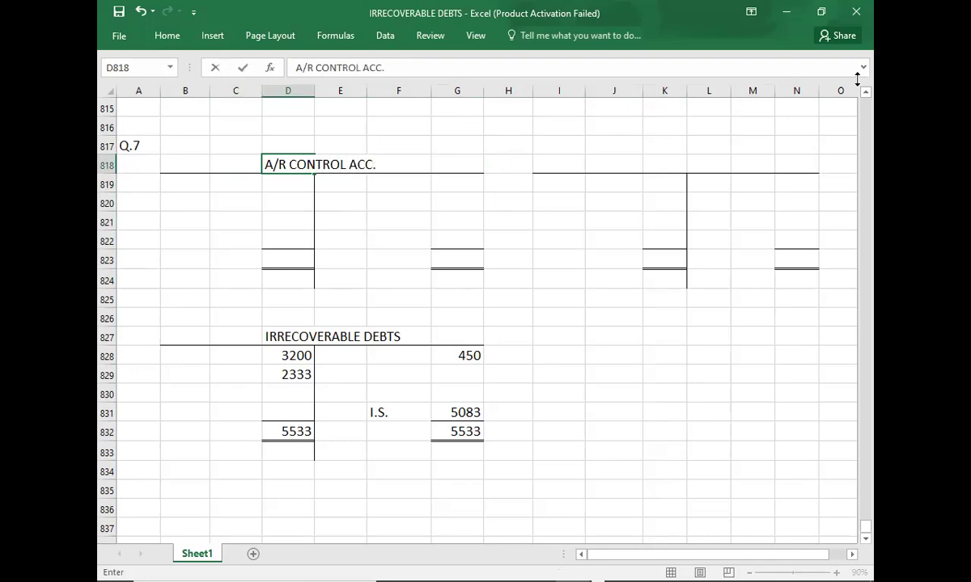
# - Enter the heading "ALLOWANCE FOR RECEIVABLE" in cell K818 above the second blank T-account
pyautogui.click(654, 163)
pyautogui.write('ALLOWANCE FOR RECEIVABLE')
pyautogui.press('Return')
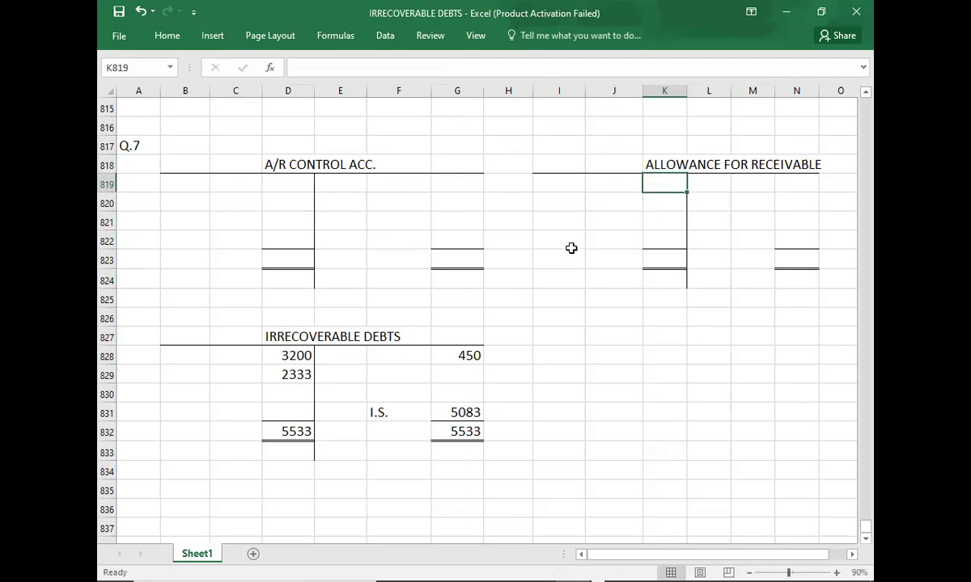
# - Clear the labels and figures in C828:G832 of the IRRECOVERABLE DEBTS T-account, keeping its heading and borders
pyautogui.click(240, 354)
pyautogui.hotkey('shift', 'Right')
pyautogui.hotkey('shift', 'Right')
pyautogui.hotkey('shift', 'Right')
pyautogui.hotkey('shift', 'Right')
pyautogui.hotkey('shift', 'Down')
pyautogui.hotkey('shift', 'Down')
pyautogui.hotkey('shift', 'Down')
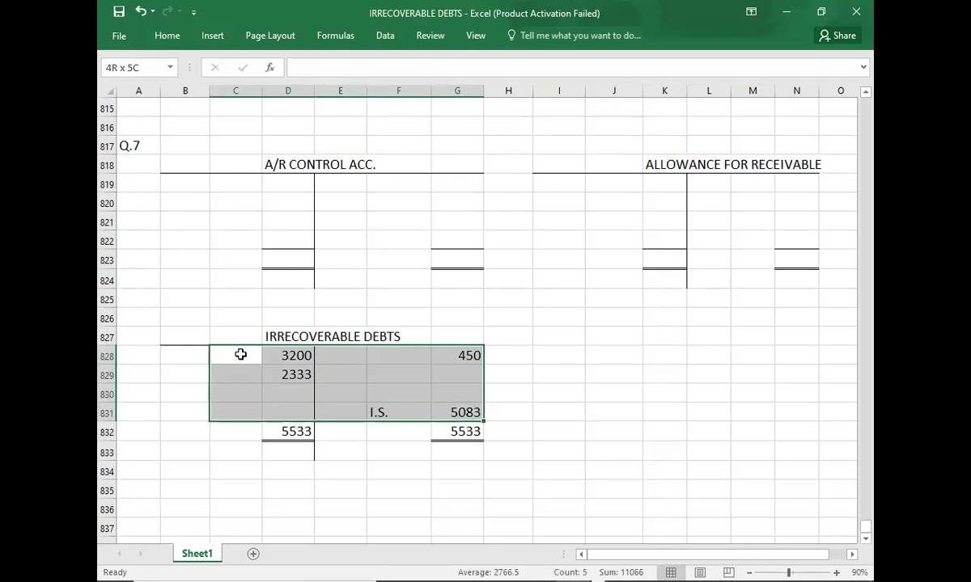
pyautogui.hotkey('shift', 'Down')
pyautogui.press('Delete')
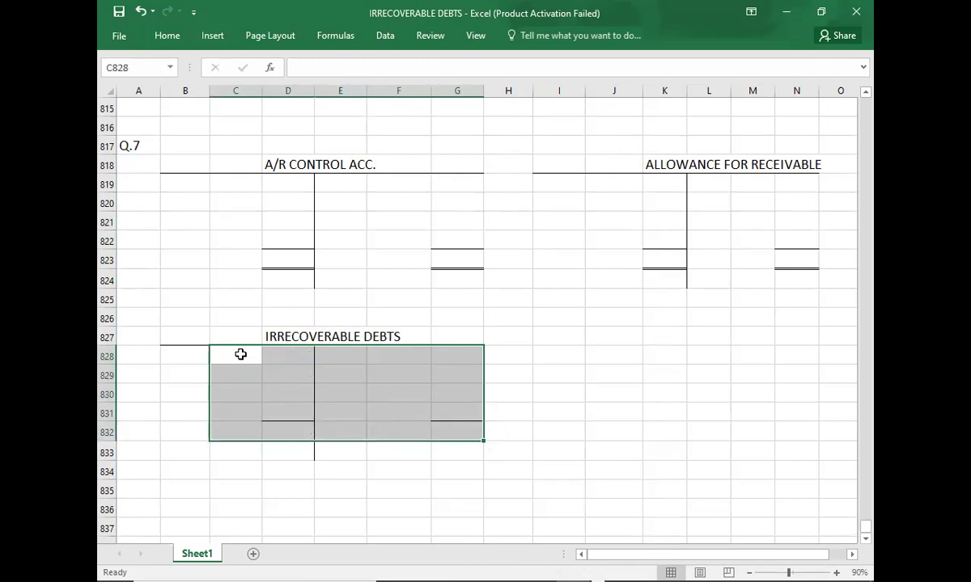
# - Move the ALLOWANCE FOR RECEIVABLE heading from K818 to J818 by copying it there and clearing the original
pyautogui.click(656, 157)
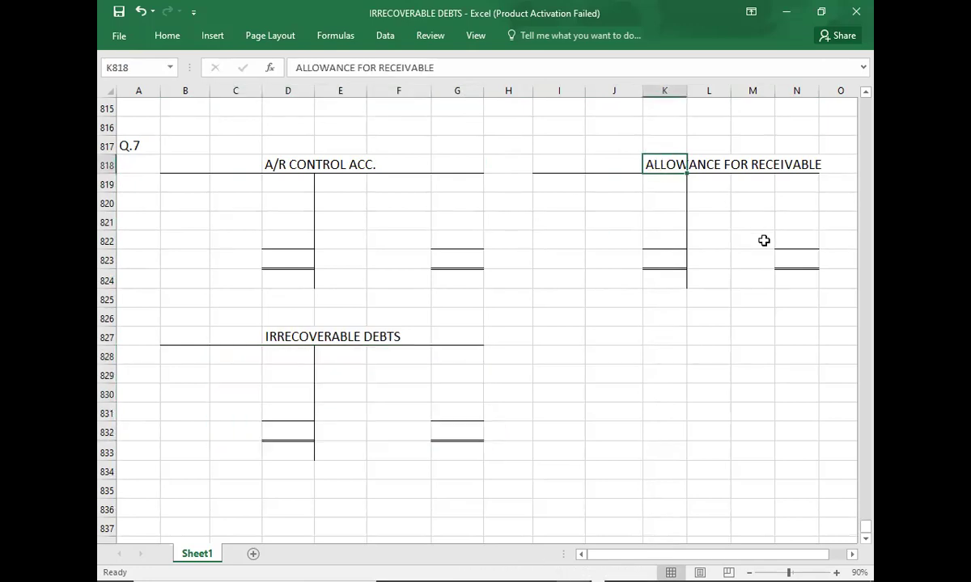
pyautogui.hotkey('ctrl', 'c')
pyautogui.press('Left')
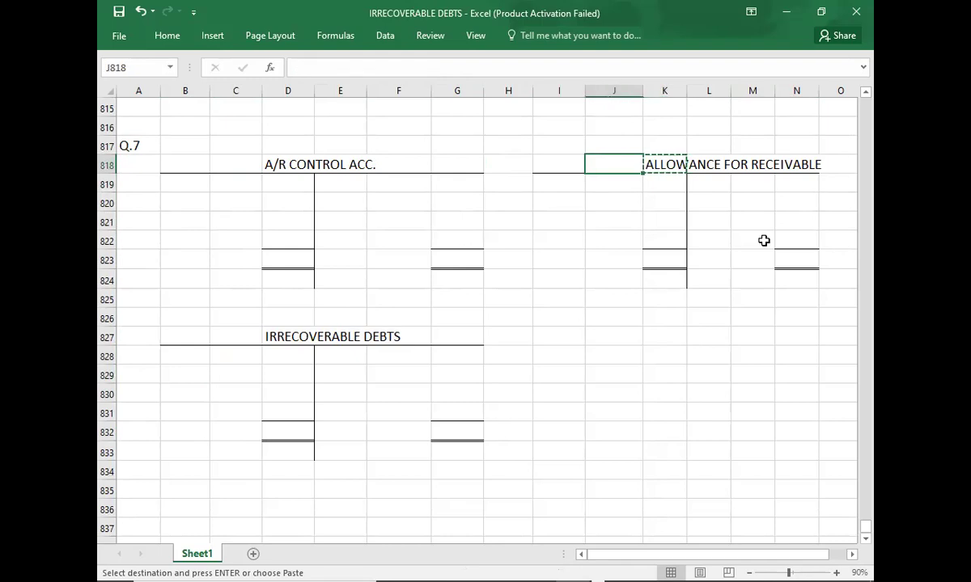
pyautogui.hotkey('ctrl', 'v')
pyautogui.press('Left')
pyautogui.press('Right')
pyautogui.press('Right')
pyautogui.press('Delete')
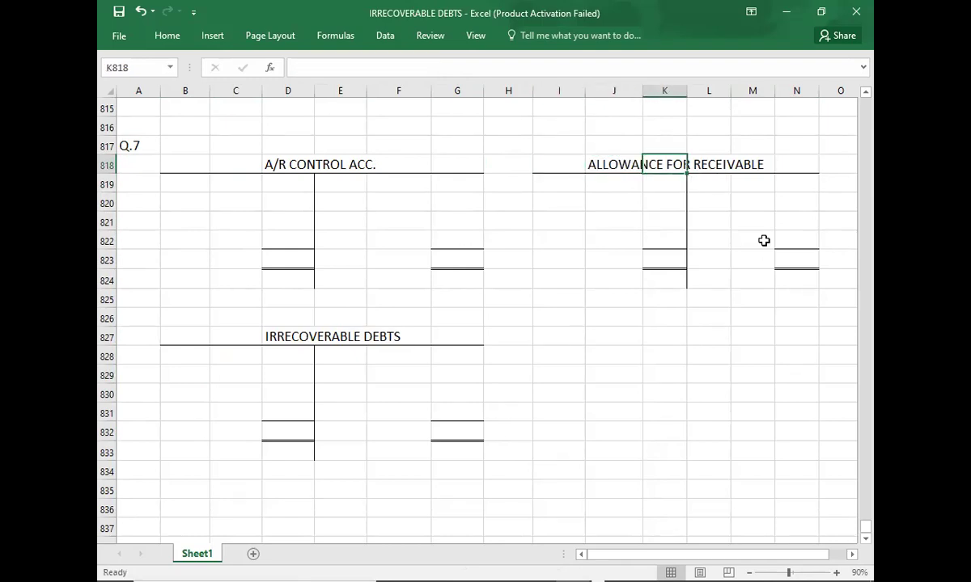
pyautogui.click(723, 410)
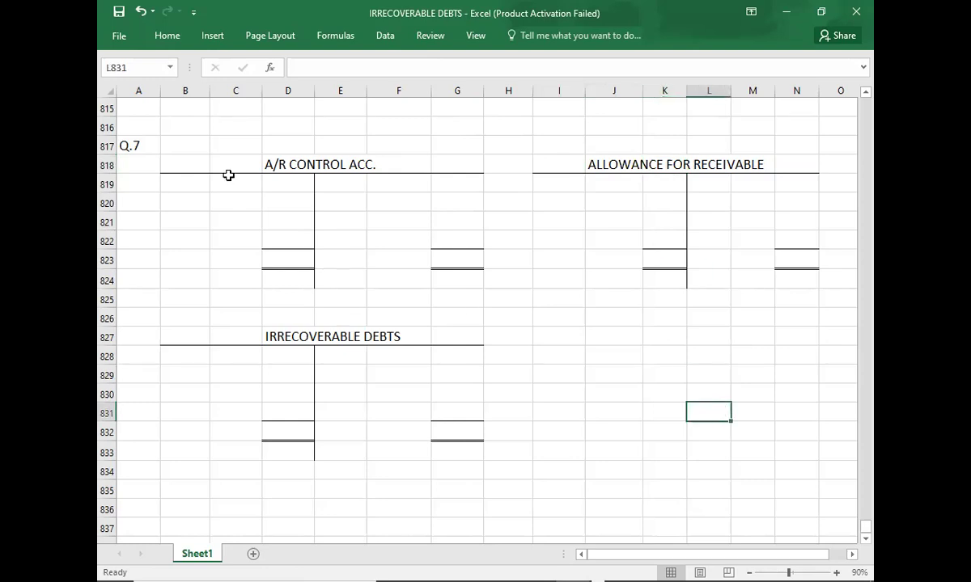
# - Look up total receivables in the Word question and enter "B/D" in C819 and 66261 in D819 of the A/R control account
pyautogui.click(229, 180)
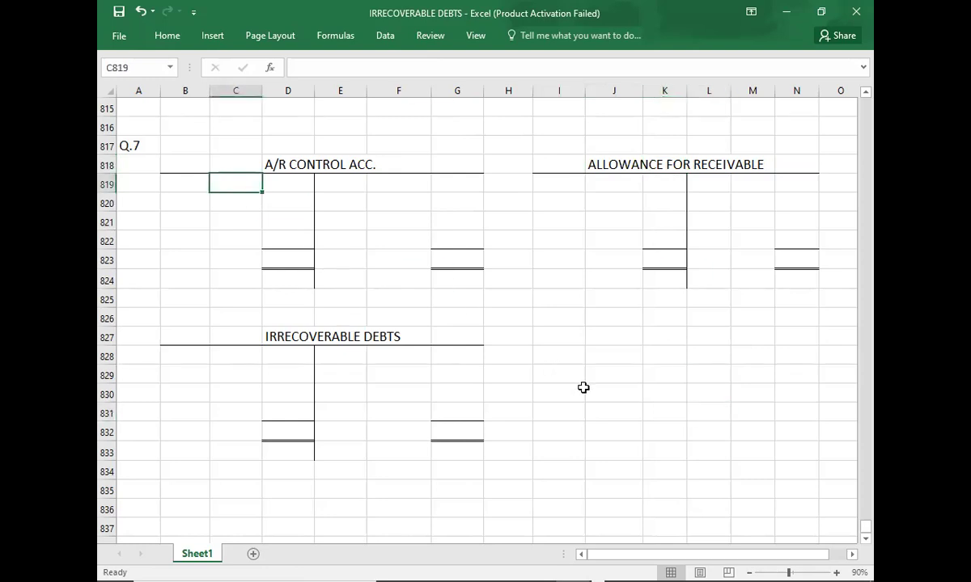
pyautogui.hotkey('alt', 'Tab')
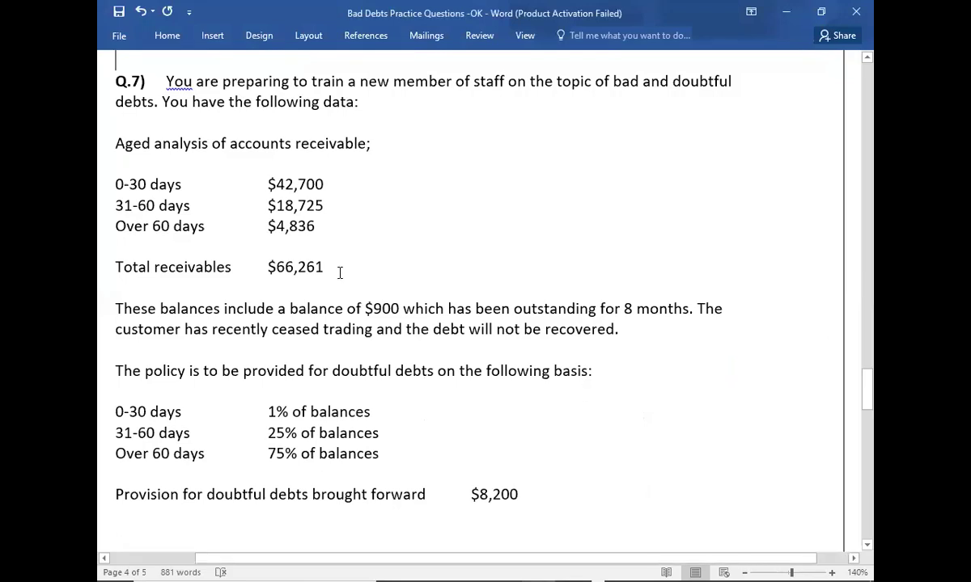
pyautogui.hotkey('alt', 'Tab')
pyautogui.write('B/D')
pyautogui.press('Tab')
pyautogui.write('66261')
pyautogui.press('Return')
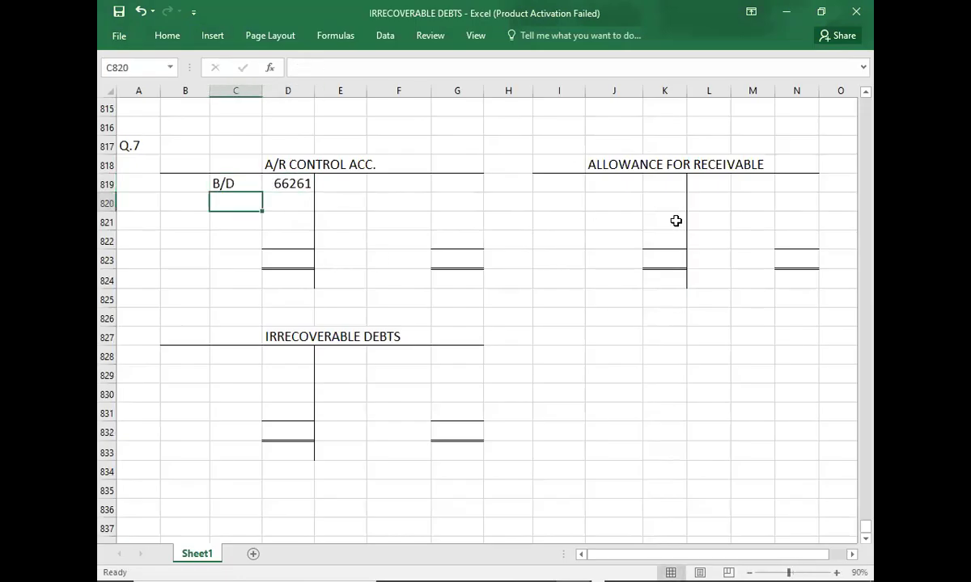
# - Check the provision brought forward in Word and enter "B/D" in M819 and 8200 in N819 of the receivables allowance account
pyautogui.click(744, 191)
pyautogui.hotkey('alt', 'Tab')
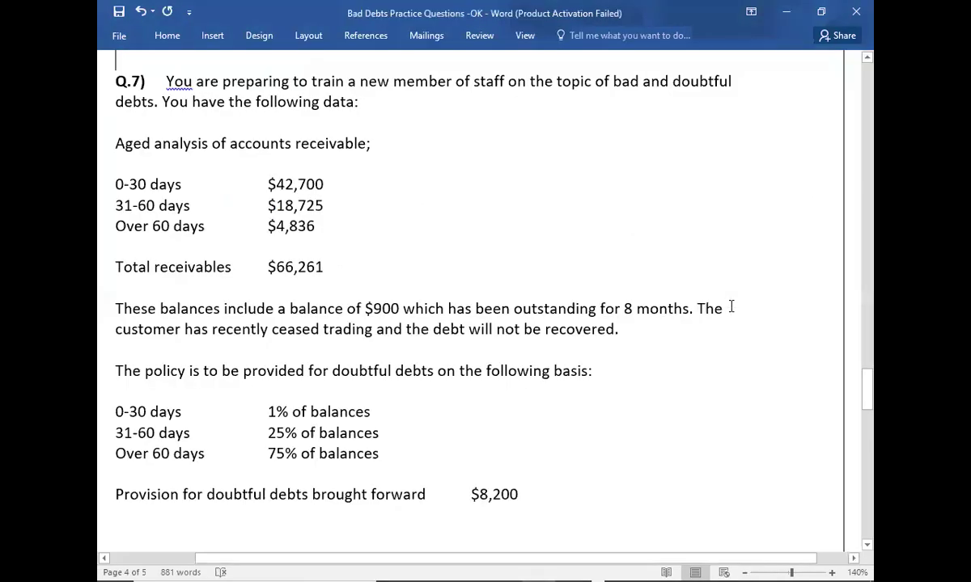
pyautogui.press('Down')
pyautogui.hotkey('alt', 'Tab')
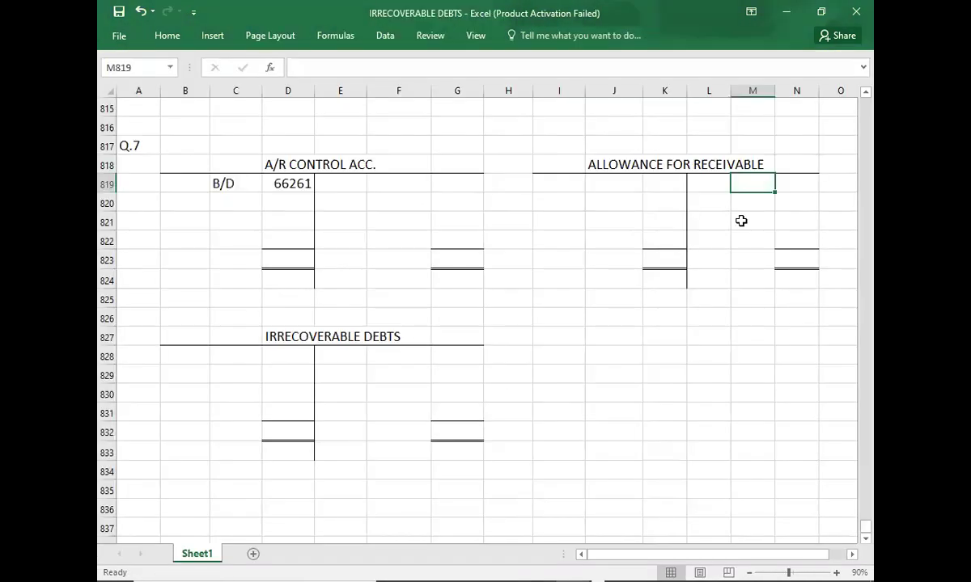
pyautogui.write('BD')
pyautogui.press('Tab')
pyautogui.press('Left')
pyautogui.write('B/D')
pyautogui.press('Tab')
pyautogui.write('8200')
pyautogui.press('Return')
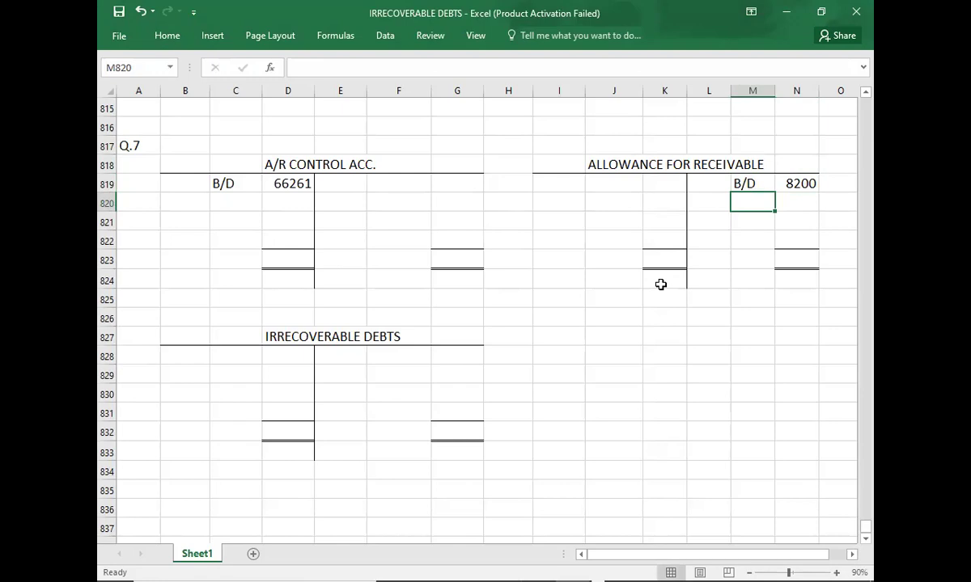
# - Switch to the Word question, highlight the paragraph about the $900 unrecoverable balance, and return to Excel
pyautogui.hotkey('alt', 'Tab')
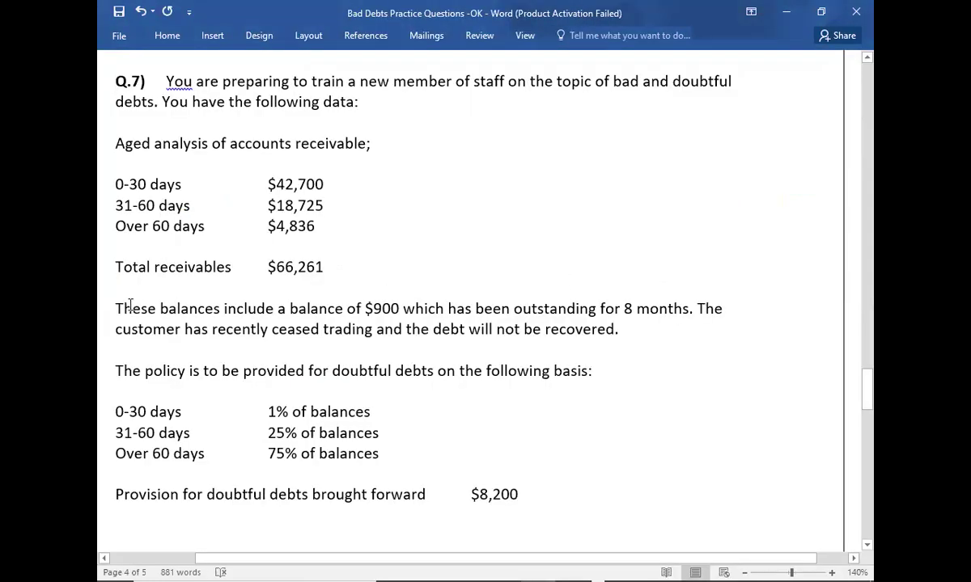
pyautogui.moveTo(115, 308); pyautogui.dragTo(631, 338)
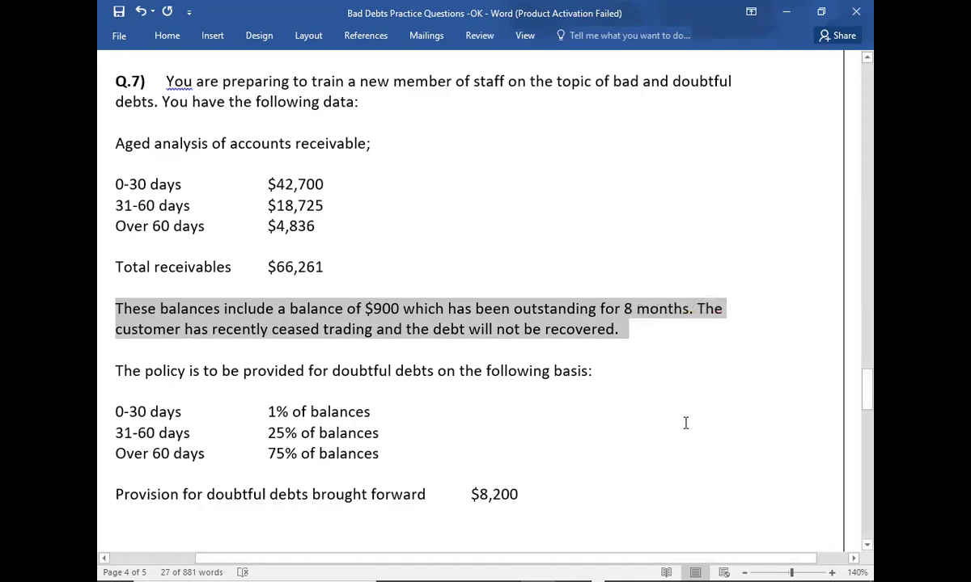
pyautogui.hotkey('alt', 'Tab')
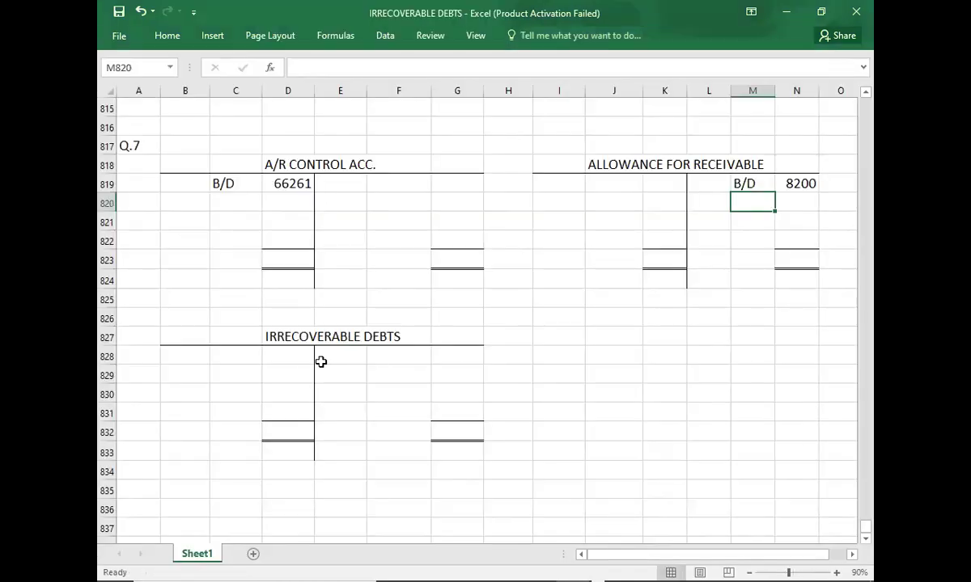
# - Enter 900 on the debit side of the IRRECOVERABLE DEBTS account in D828, rechecking the amount in the Word question
pyautogui.click(301, 356)
pyautogui.write('800')
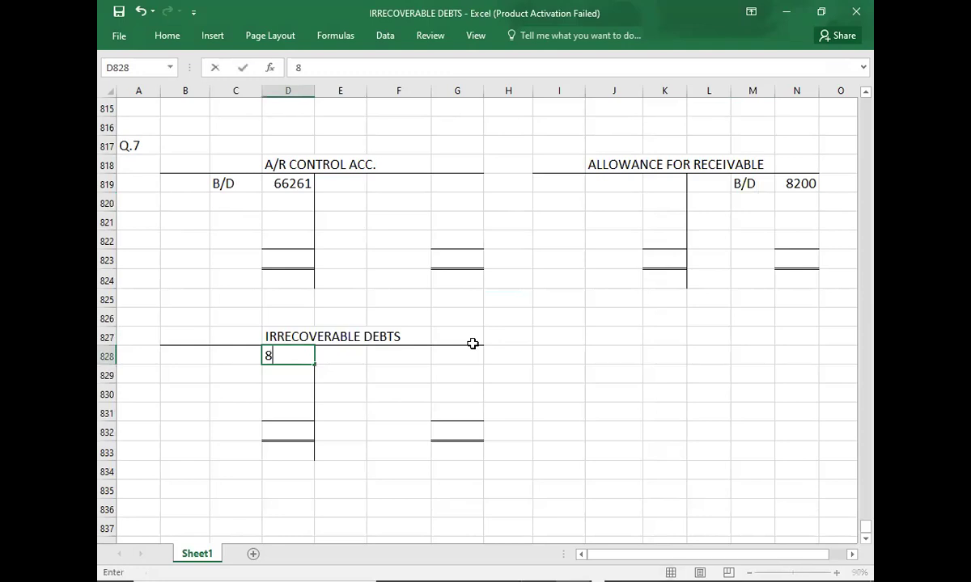
pyautogui.hotkey('alt', 'Tab')
pyautogui.hotkey('alt', 'Tab')
pyautogui.hotkey('alt', 'Tab')
pyautogui.hotkey('alt', 'Tab')
pyautogui.press('BackSpace')
pyautogui.press('BackSpace')
pyautogui.press('BackSpace')
pyautogui.write('900')
pyautogui.press('Return')
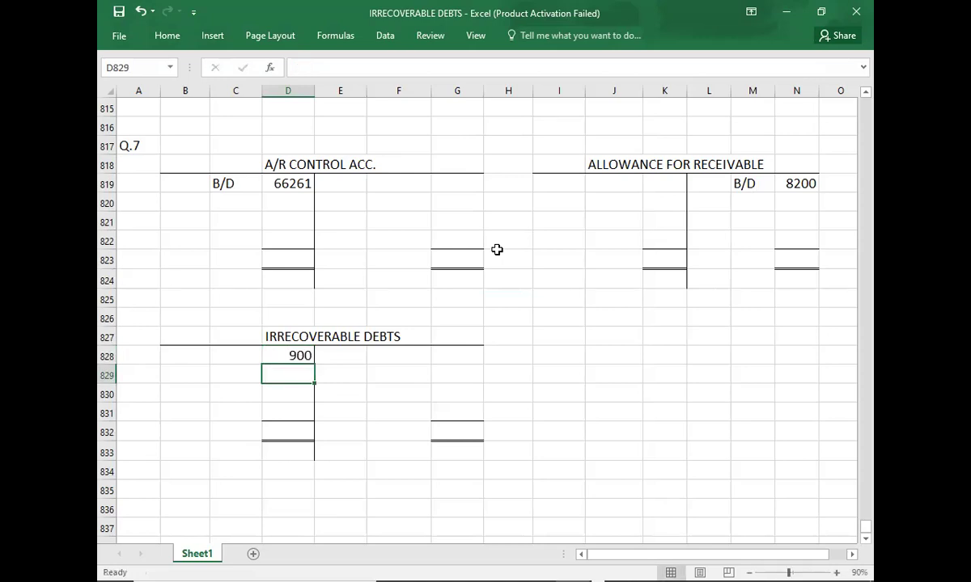
# - Enter 900 on the credit side of the A/R control account in G819
pyautogui.click(461, 182)
pyautogui.write('900')
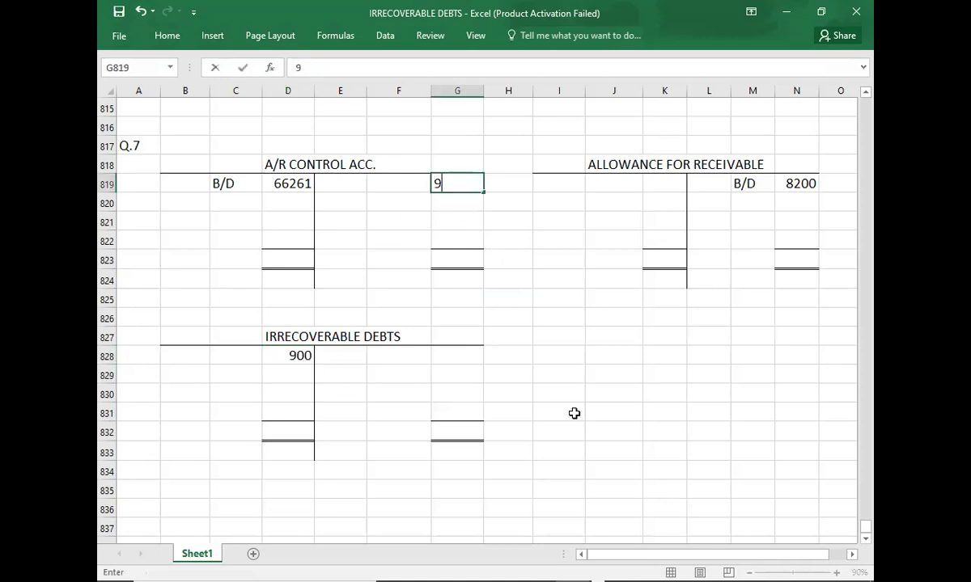
pyautogui.press('Return')
pyautogui.press('Return')
pyautogui.press('Return')
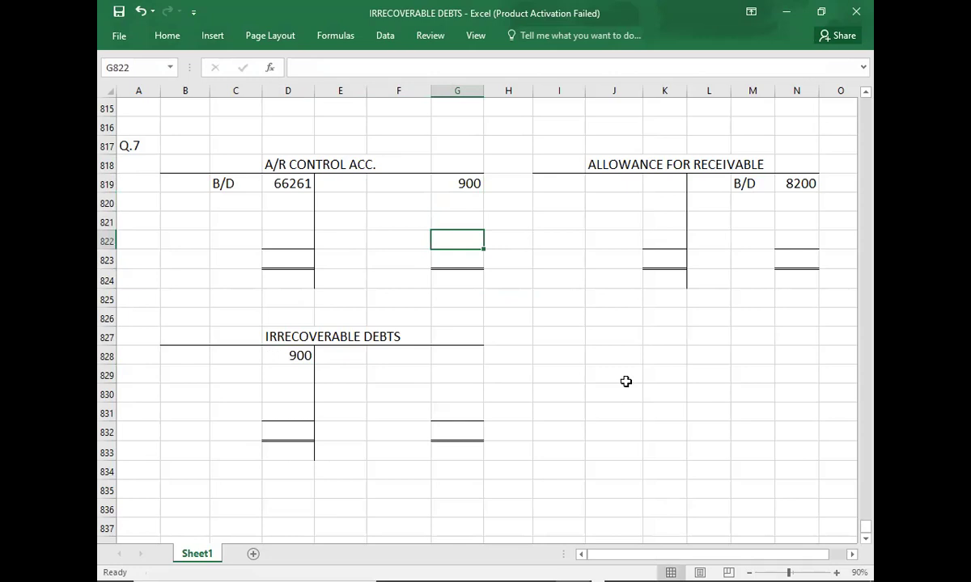
# - Add the bold heading "ESTMAITED DOUBTFUL DEBTS" in cell I826
pyautogui.click(566, 321)
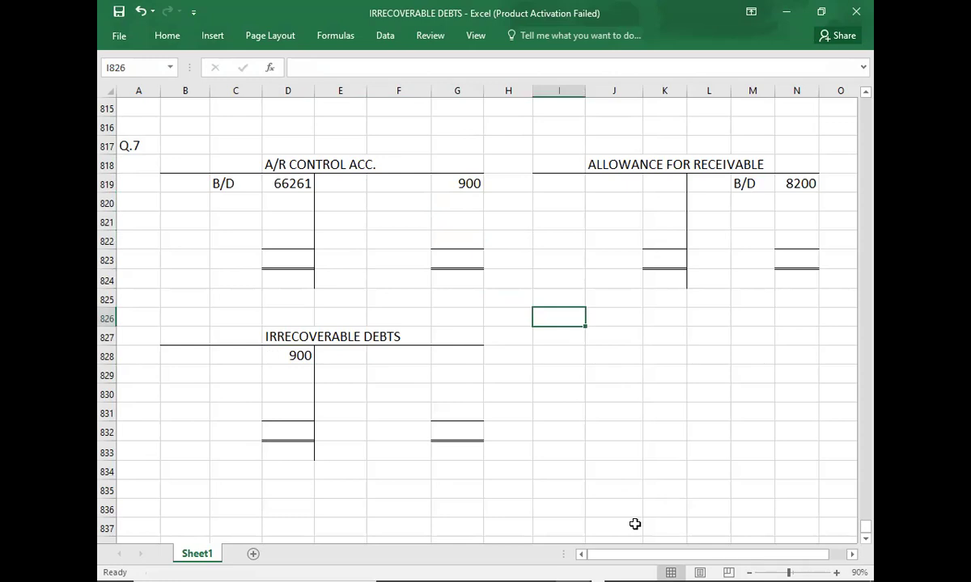
pyautogui.write('ESTMAITED DOUBTFUL DEBTS')
pyautogui.press('Return')
pyautogui.press('Up')
pyautogui.hotkey('ctrl', 'b')
pyautogui.press('Down')
pyautogui.press('Down')
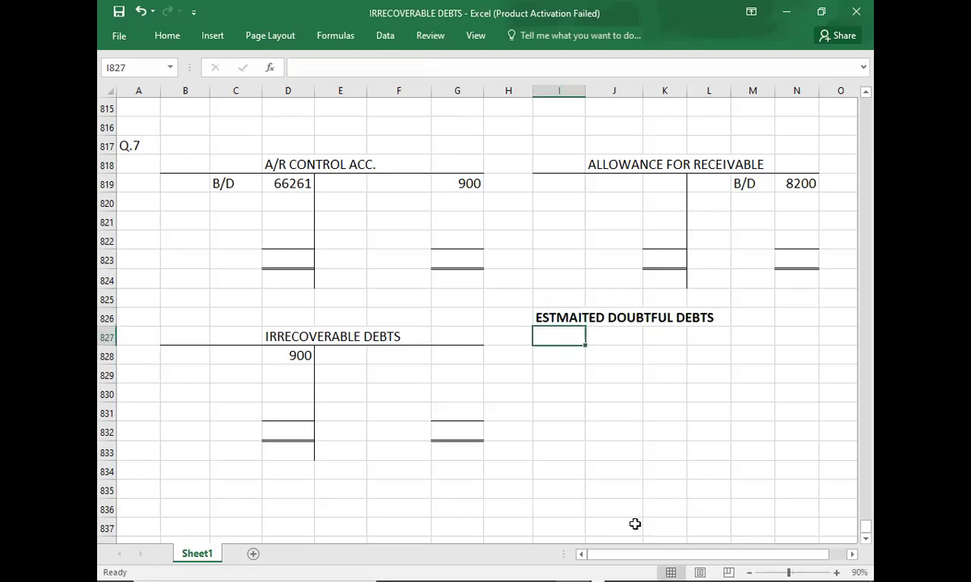
# - Look up the 0-30 days balance and its rate in Word and enter the working "42700*1%" in I828
pyautogui.hotkey('alt', 'Tab')
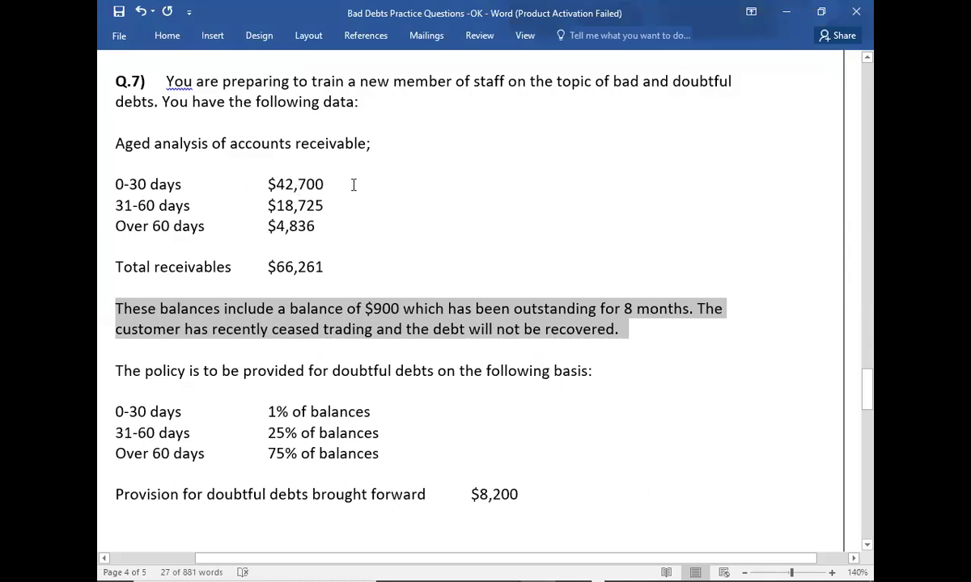
pyautogui.hotkey('alt', 'Tab')
pyautogui.write('2700*')
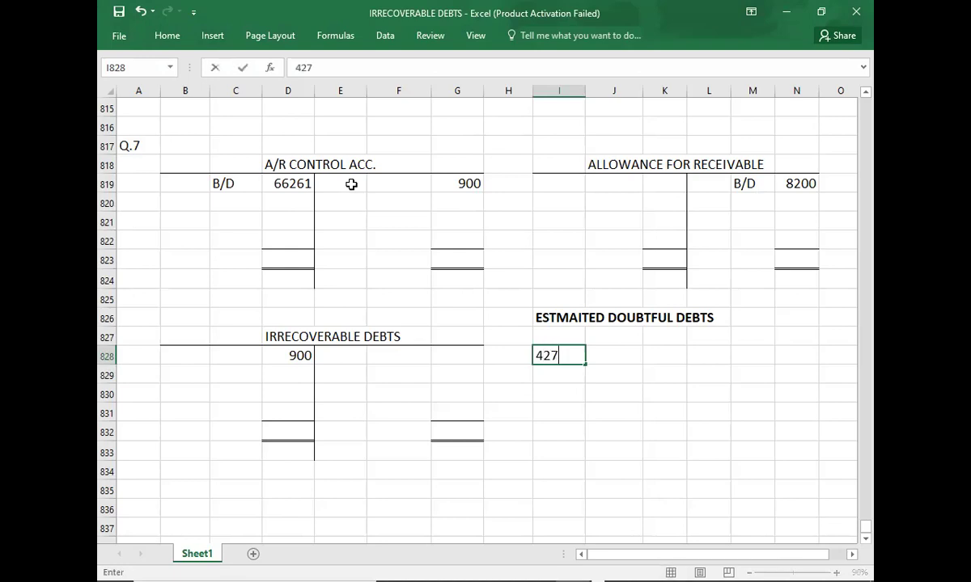
pyautogui.hotkey('alt', 'Tab')
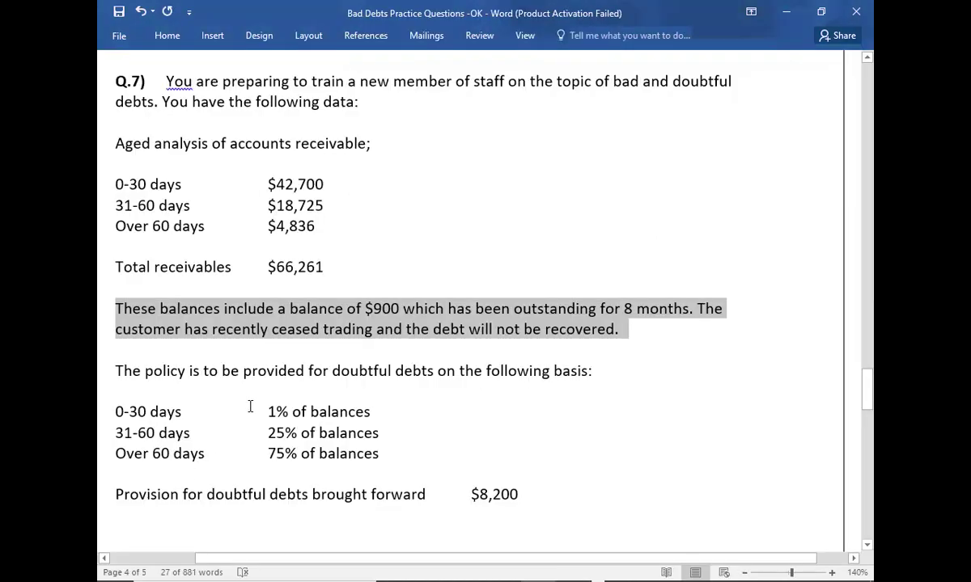
pyautogui.hotkey('alt', 'Tab')
pyautogui.write('1')
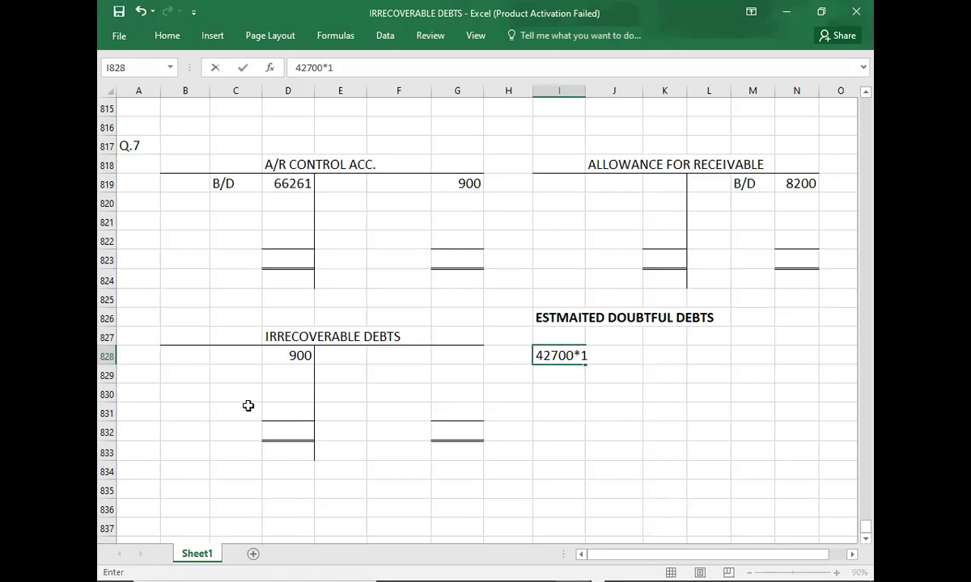
pyautogui.write('%')
# - Enter the 0-30 days doubtful debt amount 427 in M828
pyautogui.press('Right')
pyautogui.press('Right')
pyautogui.press('Right')
pyautogui.press('Right')
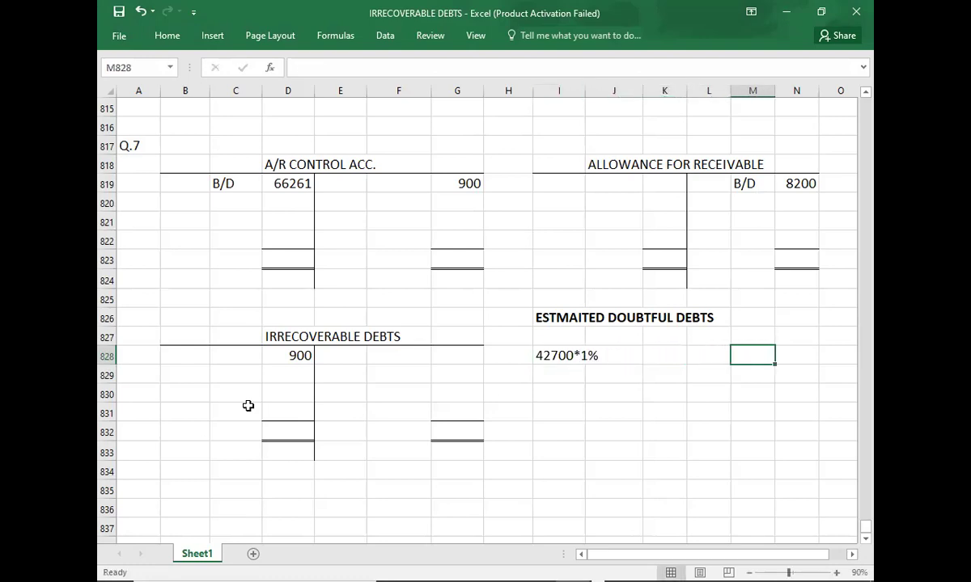
pyautogui.write('427')
pyautogui.press('Return')
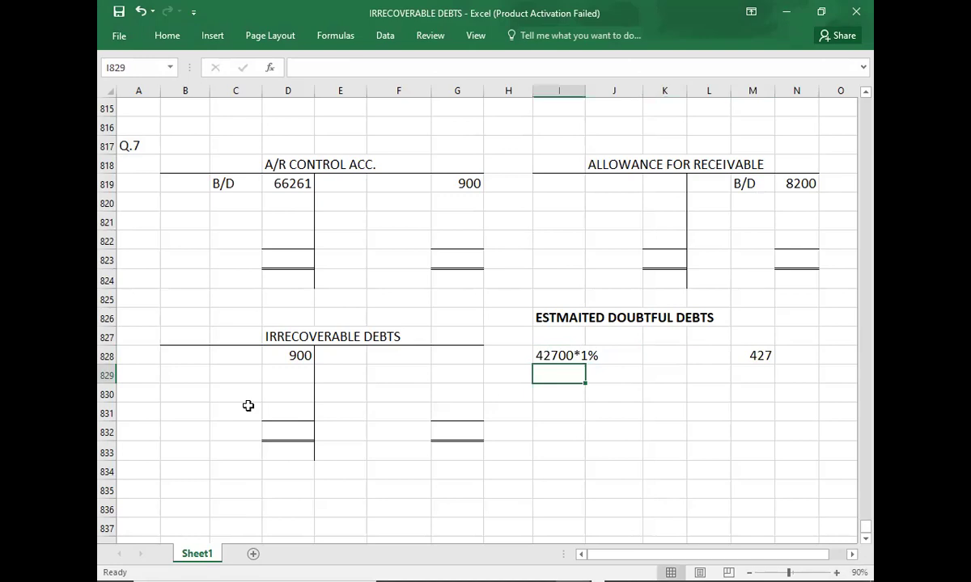
# - Look up the 31-60 days balance and its rate in Word and enter the working "18725*25%" in I829
pyautogui.hotkey('alt', 'Tab')
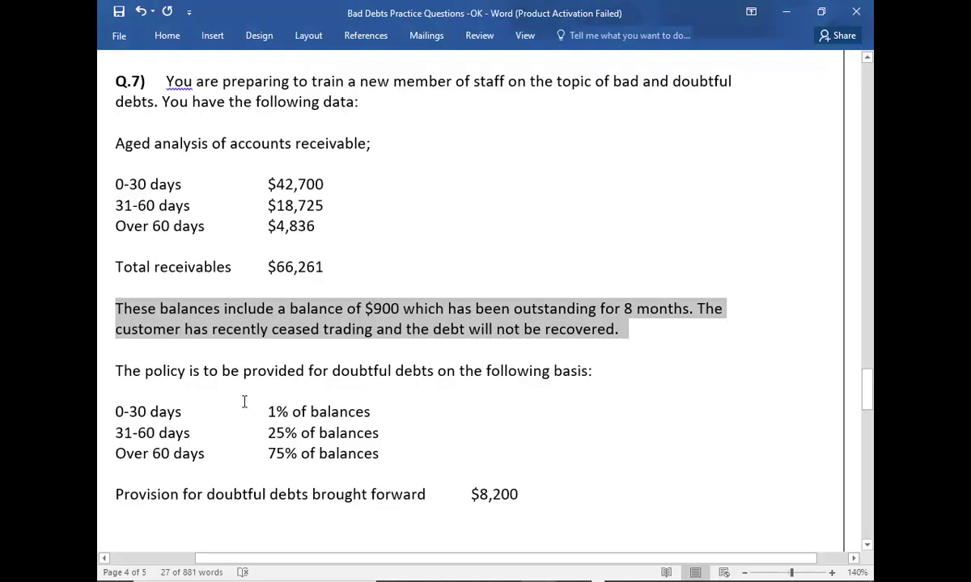
pyautogui.click(331, 207)
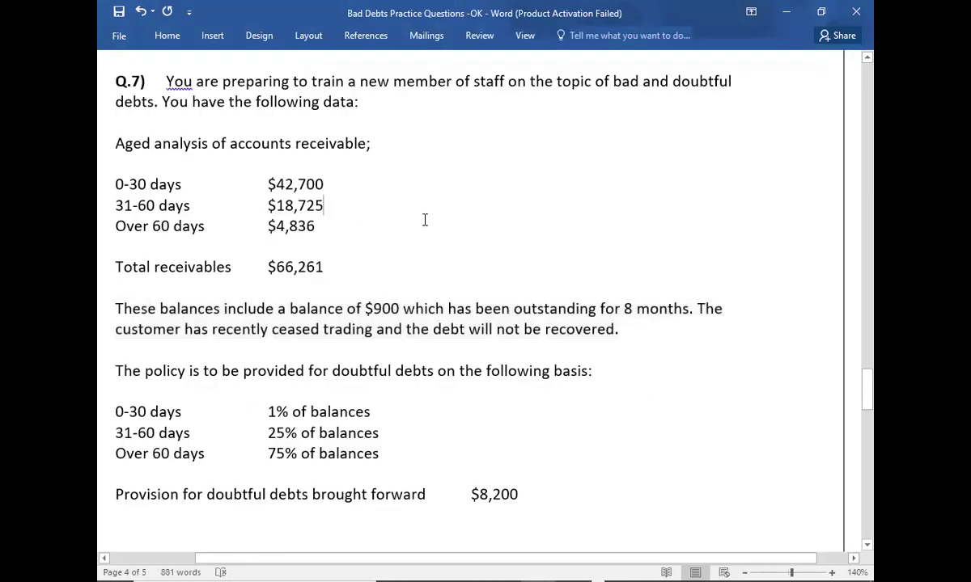
pyautogui.hotkey('alt', 'Tab')
pyautogui.write('18725*')
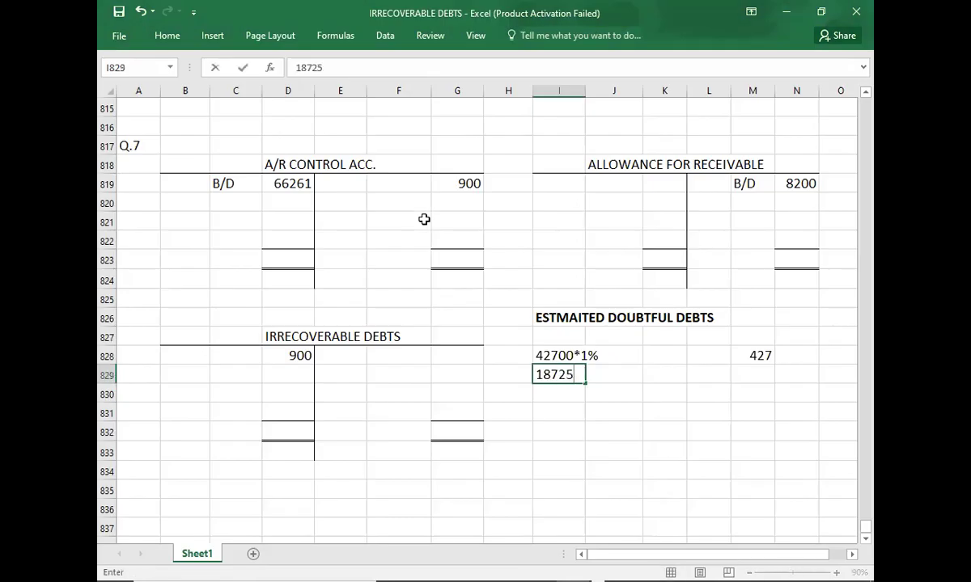
pyautogui.hotkey('alt', 'Tab')
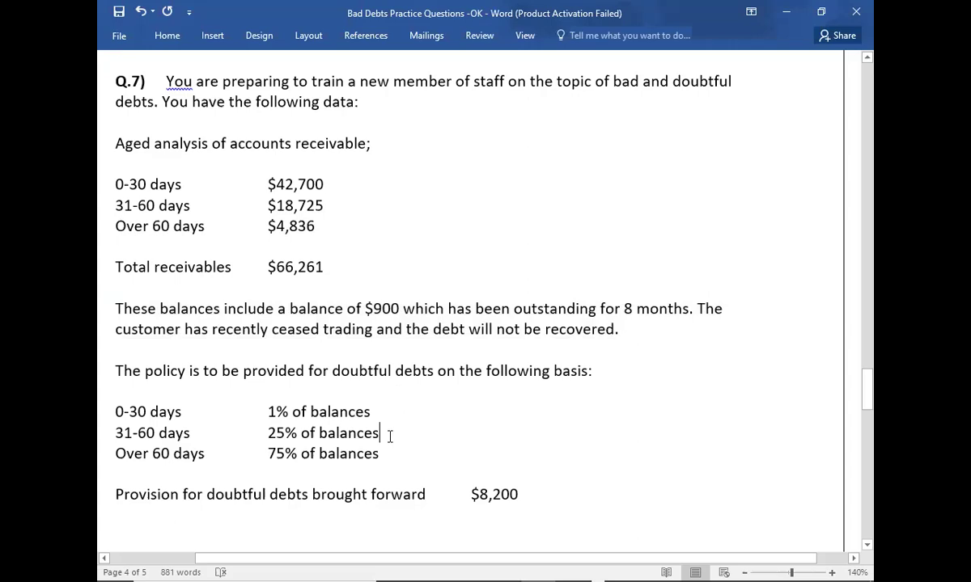
pyautogui.hotkey('alt', 'Tab')
pyautogui.write('25%')
# - Enter the 31-60 days doubtful debt amount 4681 in M829
pyautogui.press('Right')
pyautogui.press('Right')
pyautogui.press('Right')
pyautogui.press('Right')
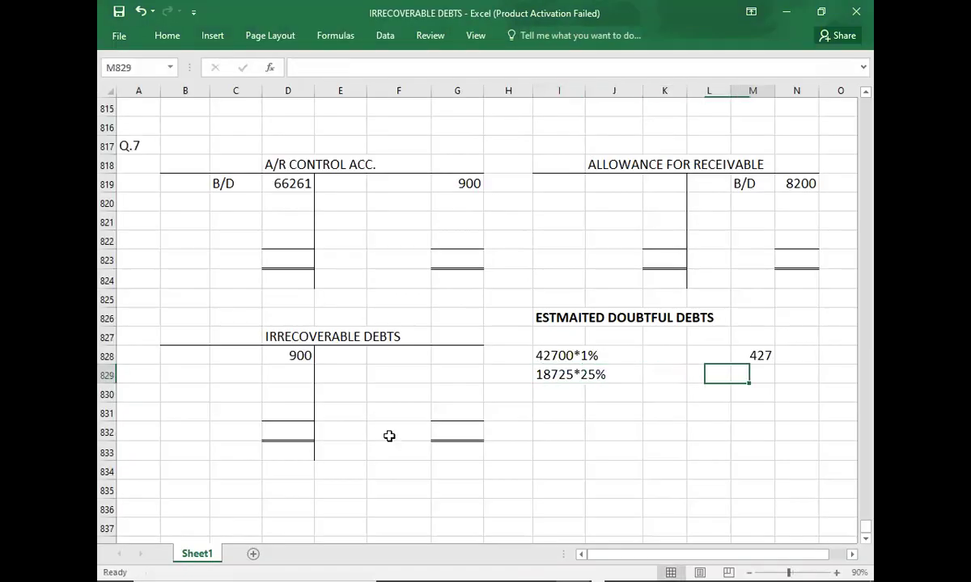
pyautogui.write('4')
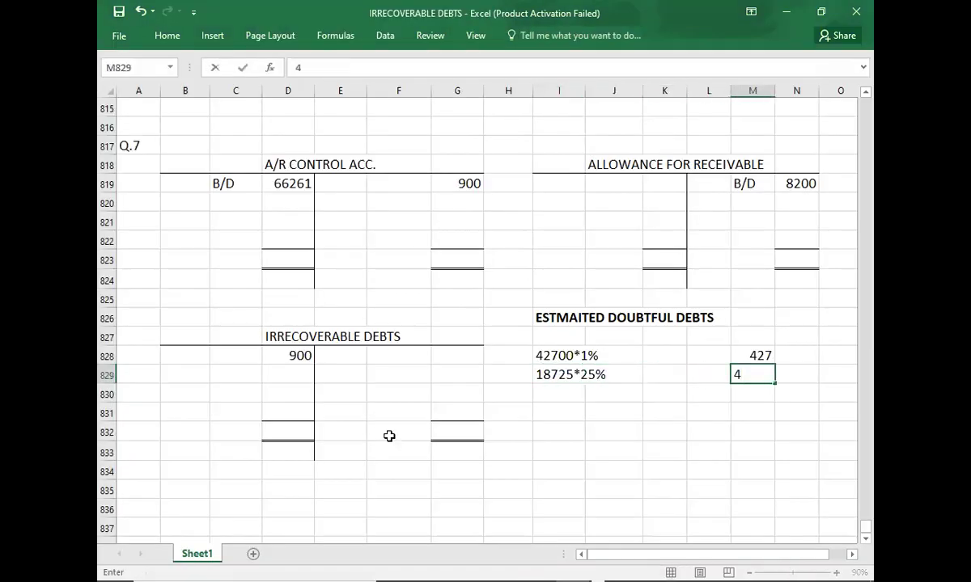
pyautogui.write('681')
pyautogui.press('Return')
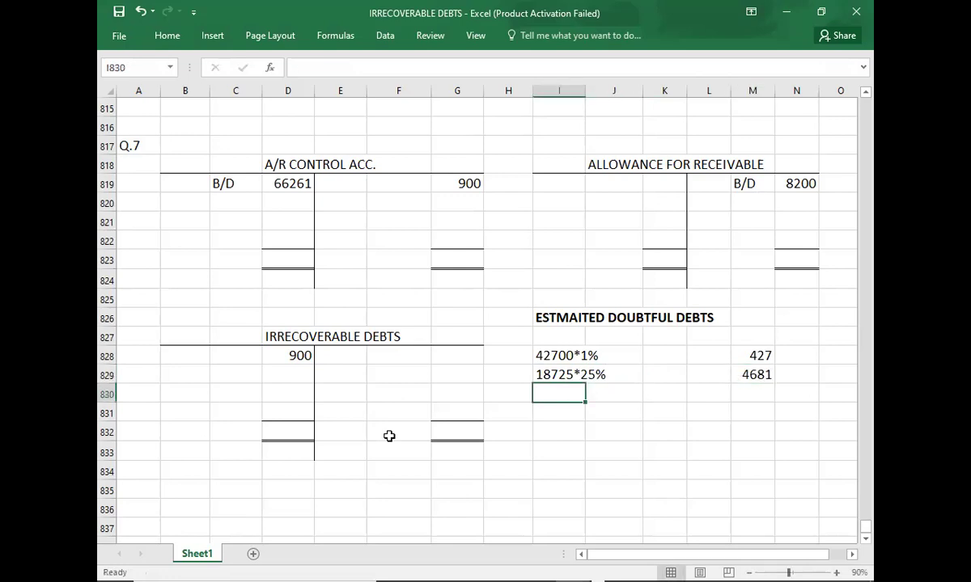
# - Look up the over 60 days balance and the $900 debt in Word, and enter the working "(4836-900)75%" in I830
pyautogui.hotkey('alt', 'Tab')
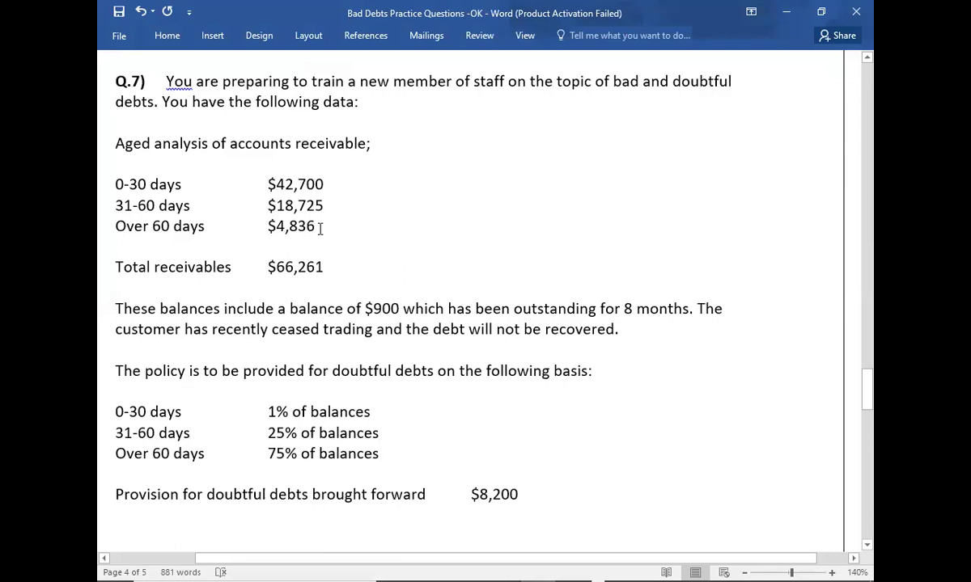
pyautogui.moveTo(297, 185); pyautogui.dragTo(326, 223)
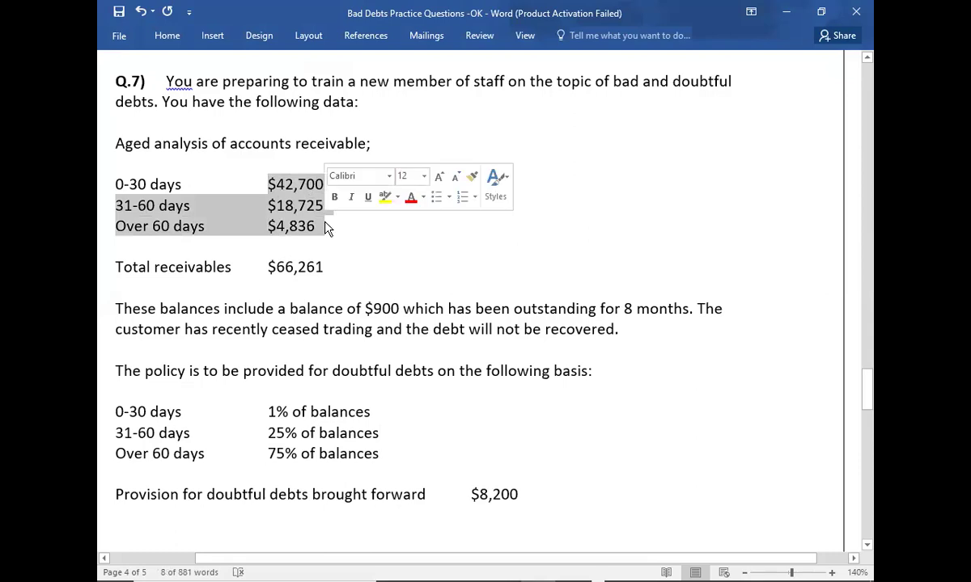
pyautogui.moveTo(267, 267); pyautogui.dragTo(329, 275)
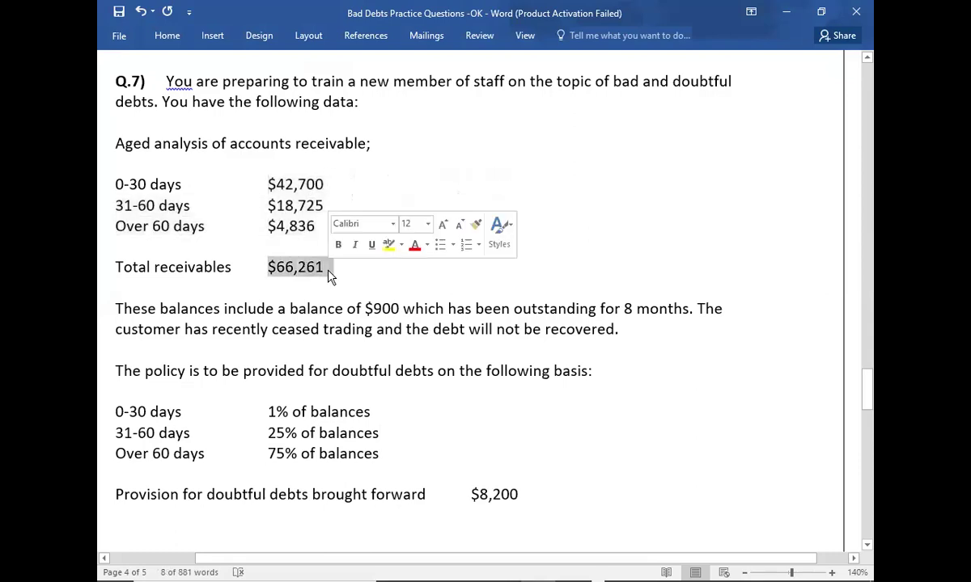
pyautogui.click(366, 308)
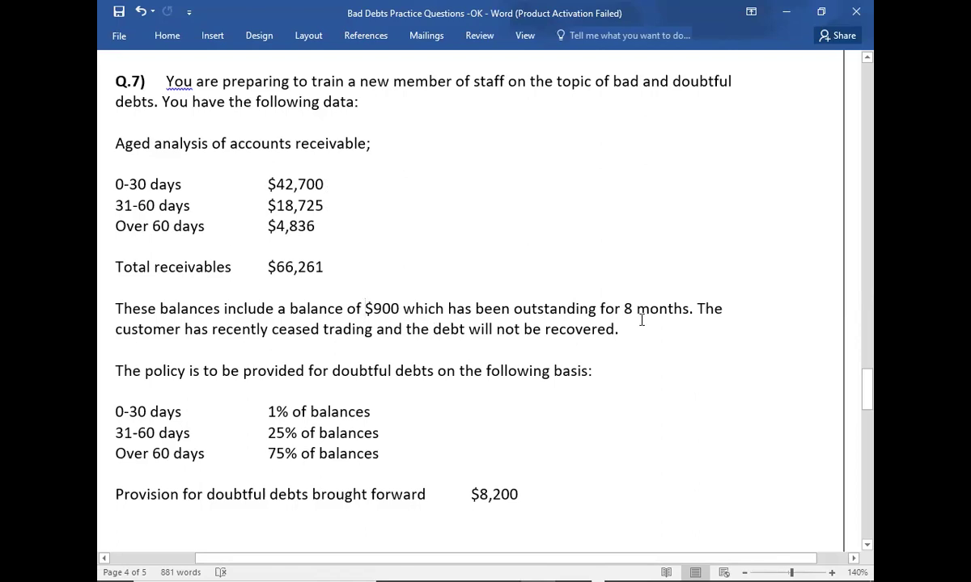
pyautogui.moveTo(277, 226); pyautogui.dragTo(337, 232)
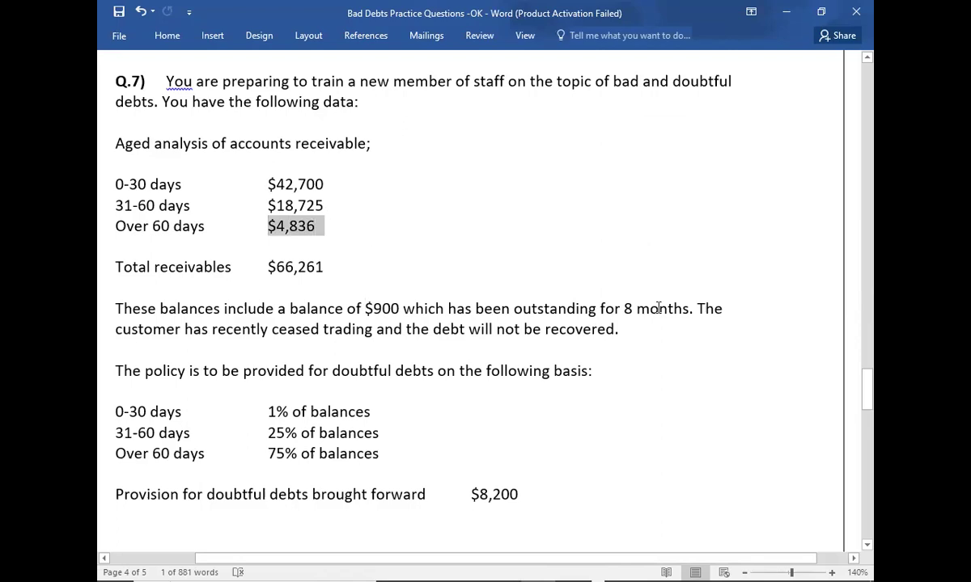
pyautogui.hotkey('alt', 'Tab')
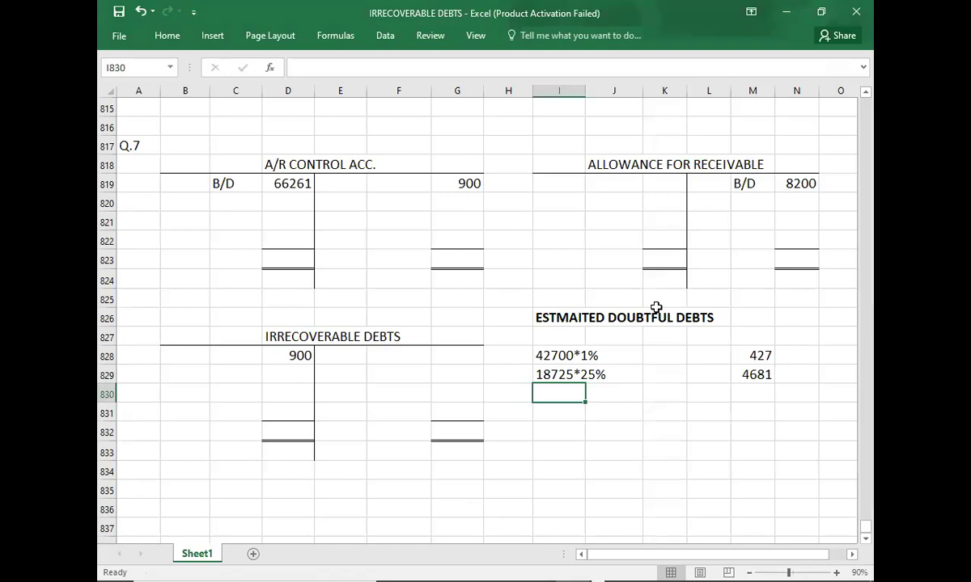
pyautogui.write('(4836-900)')
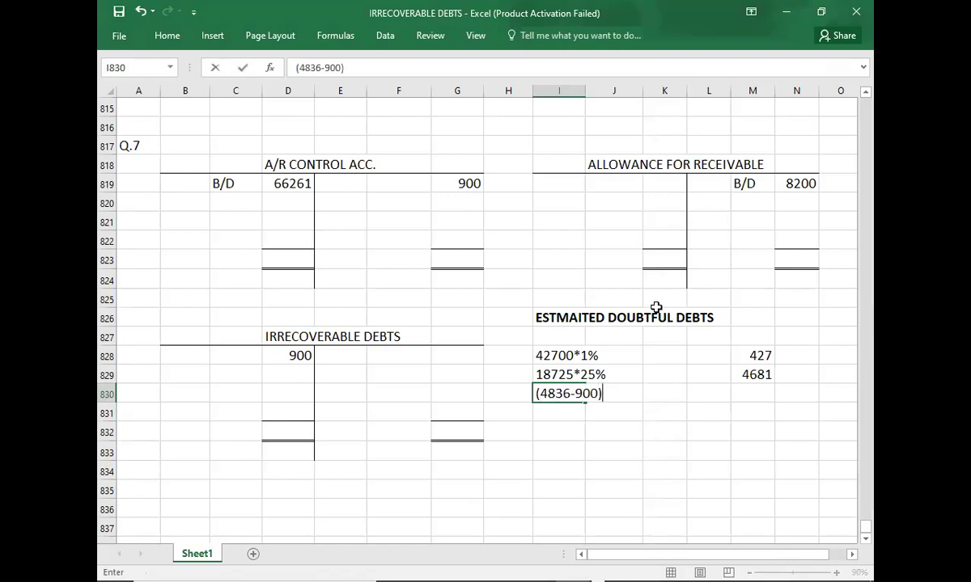
pyautogui.press('alt')
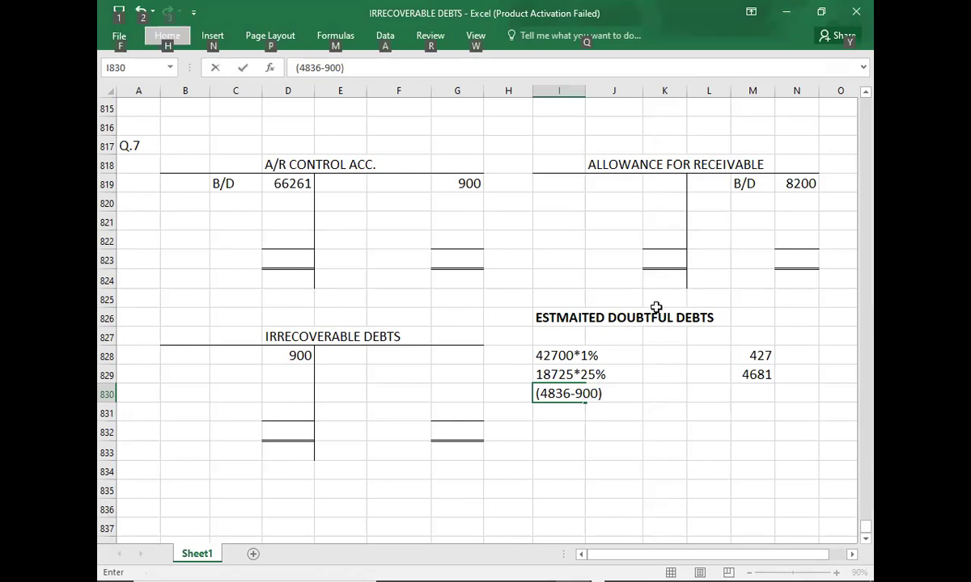
pyautogui.click(610, 393)
pyautogui.write('75%')
# - Enter 2950 as the over 60 days doubtful debt amount in M830 and correct it to 2952
pyautogui.press('Tab')
pyautogui.press('Tab')
pyautogui.press('Tab')
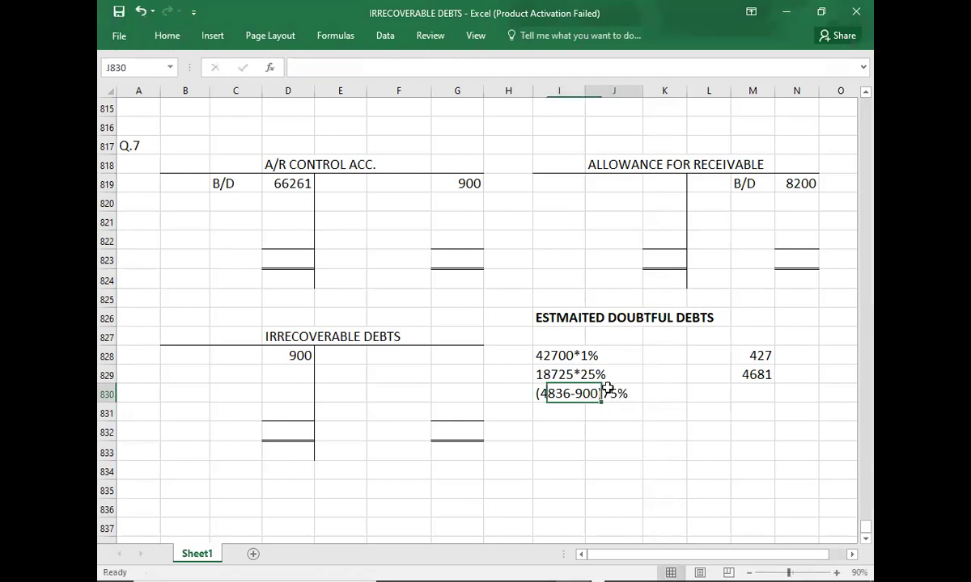
pyautogui.press('Tab')
pyautogui.write('2950')
pyautogui.hotkey('ctrl', 'Return')
pyautogui.press('Return')
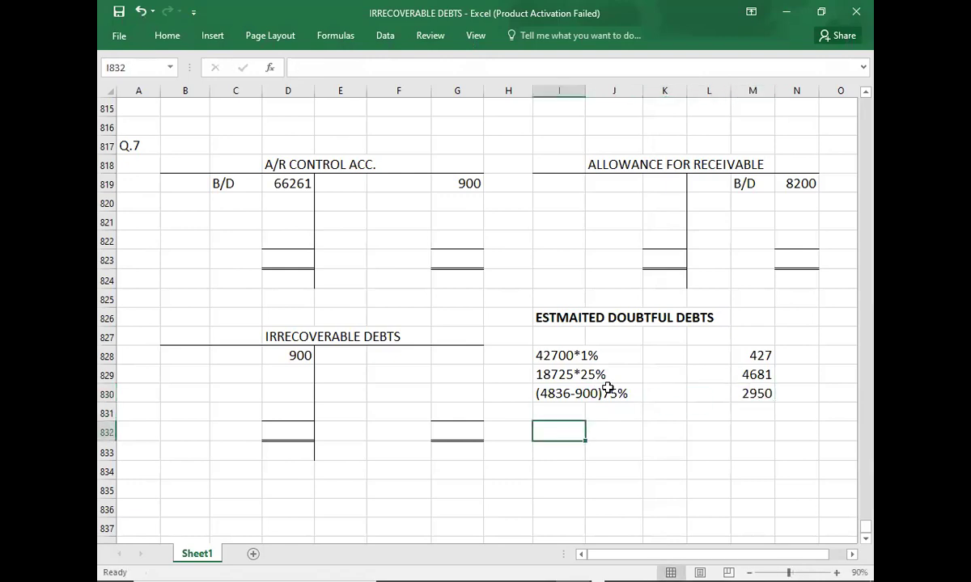
pyautogui.click(764, 392)
pyautogui.write('2952')
pyautogui.press('Return')
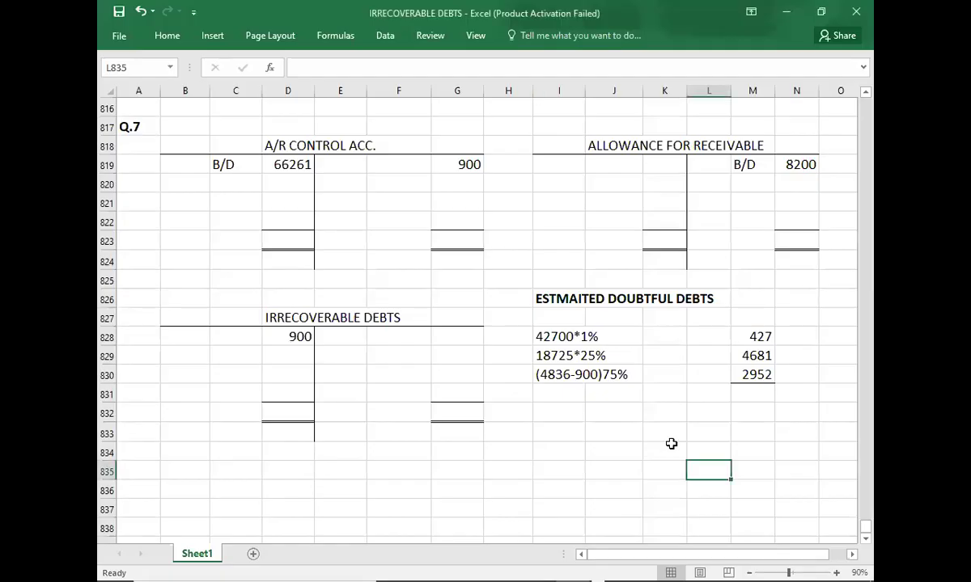
# - Check the sum of the three doubtful debt amounts in M828:M830 and enter the total 8060 in M831
pyautogui.click(756, 334)
pyautogui.hotkey('shift', 'Down')
pyautogui.hotkey('shift', 'Down')
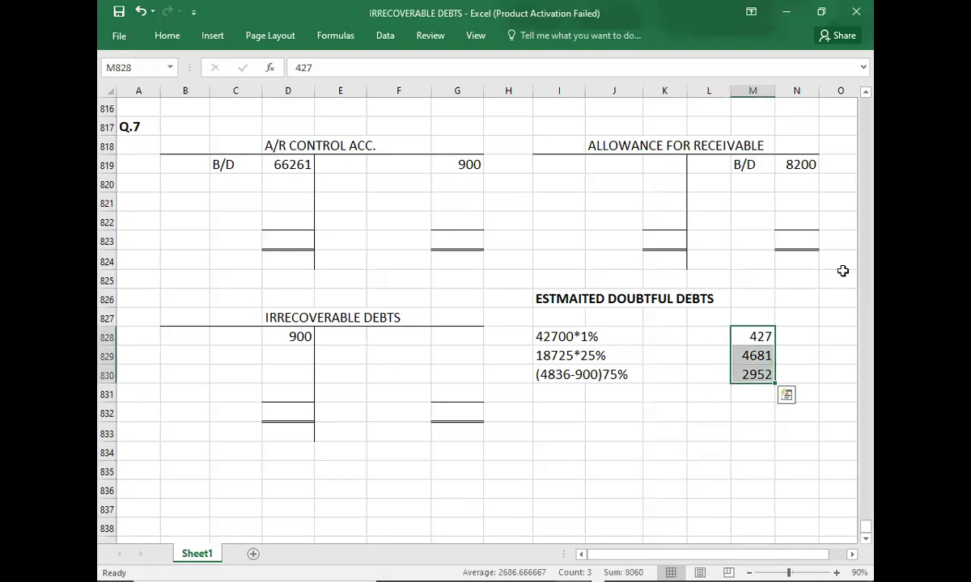
pyautogui.click(747, 393)
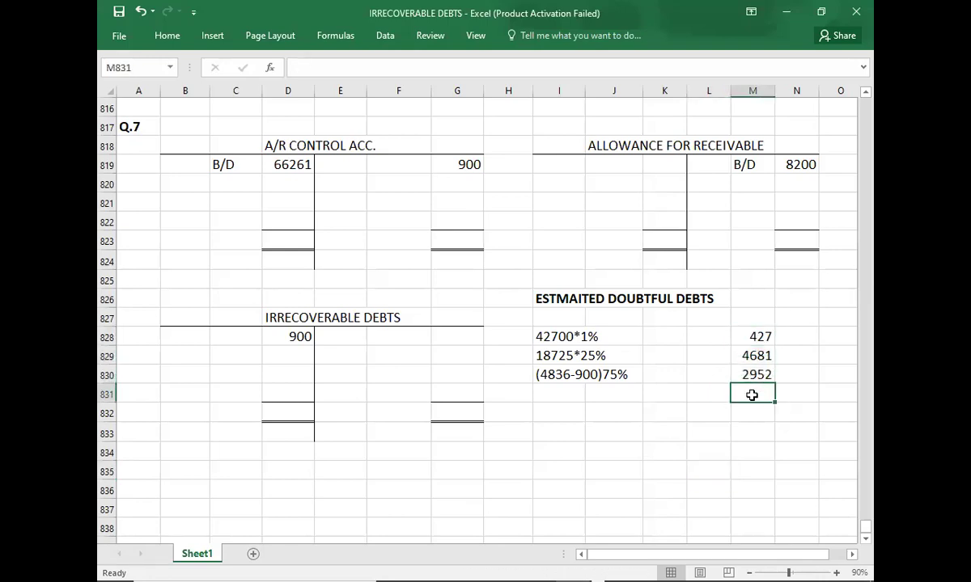
pyautogui.write('8060')
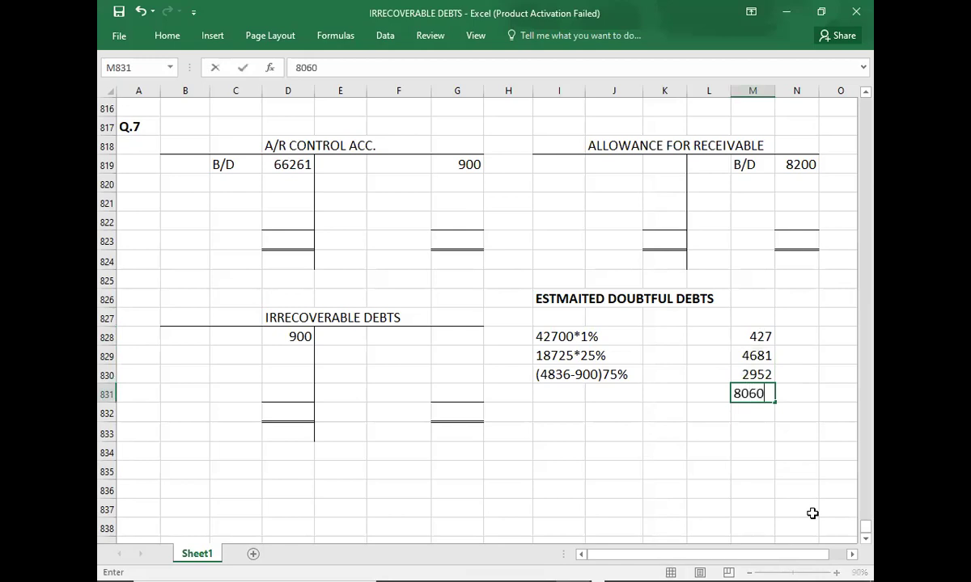
pyautogui.press('Return')
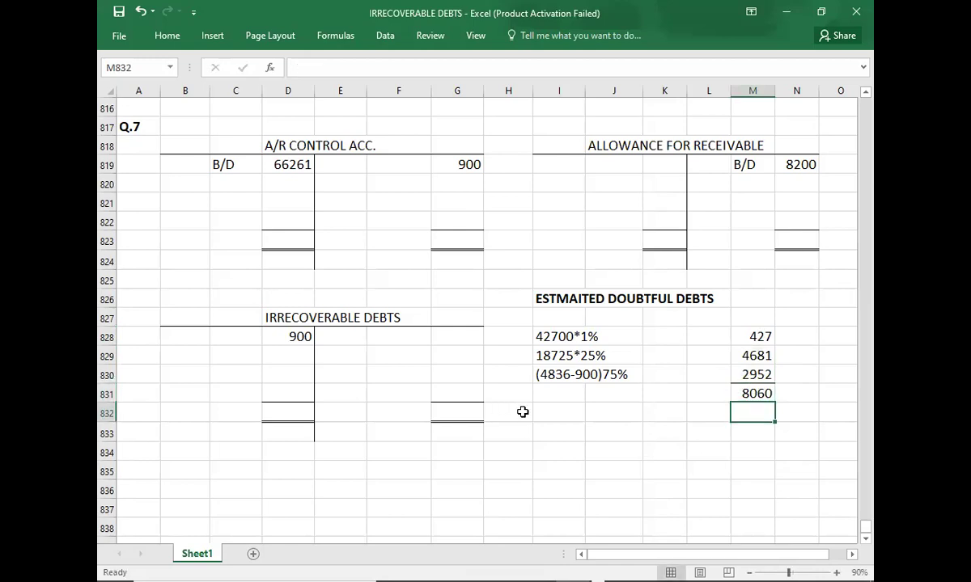
# - Add the line "ALL.FOR REC. OP. BAL." in I832 with the amount -8200 in M832
pyautogui.click(547, 415)
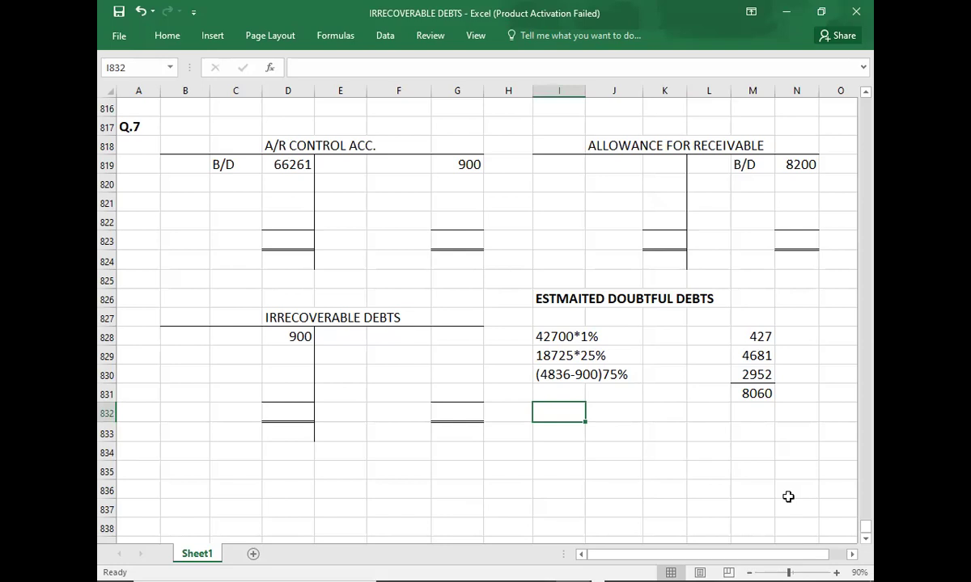
pyautogui.write('ALL.')
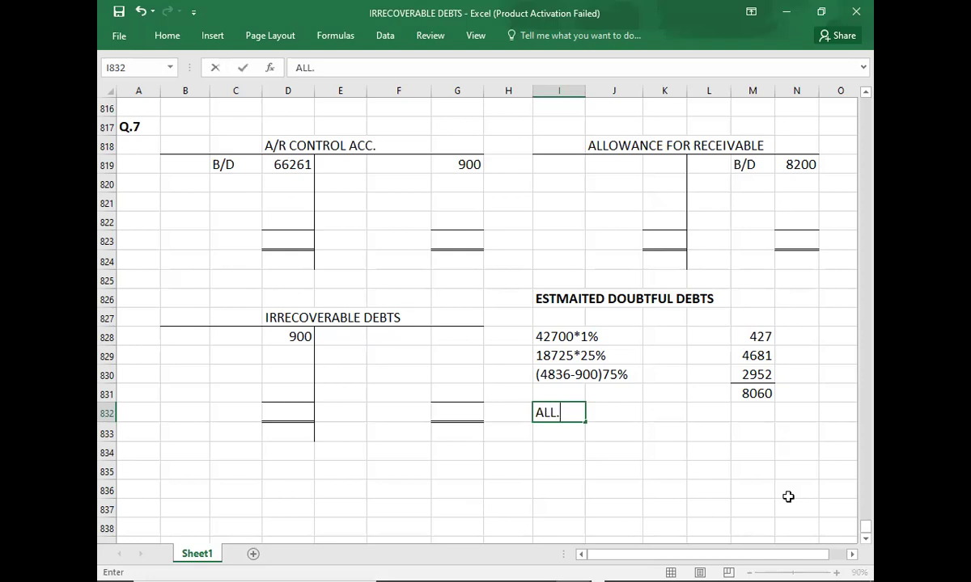
pyautogui.write('FORR')
pyautogui.press('BackSpace')
pyautogui.write('REC. ')
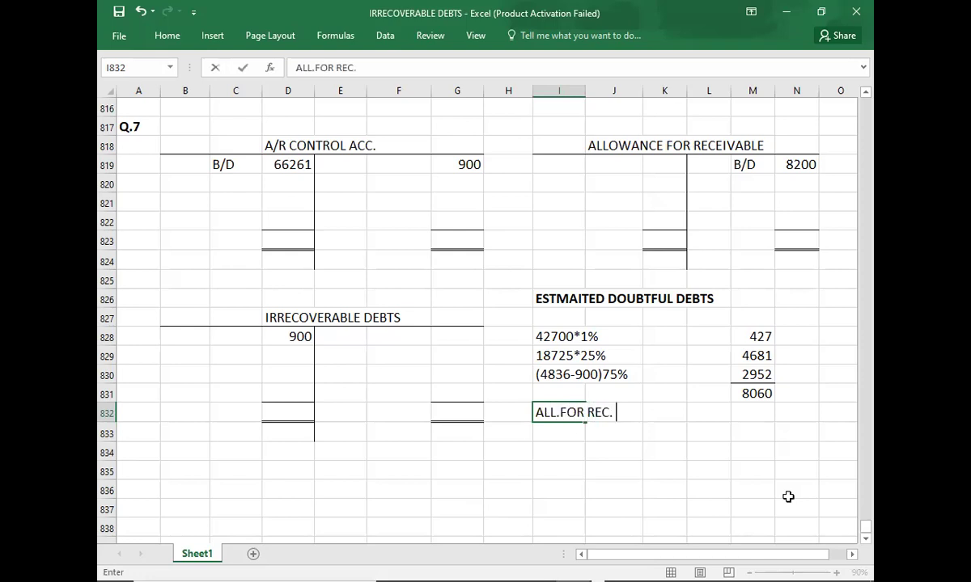
pyautogui.write('OP. BAL.')
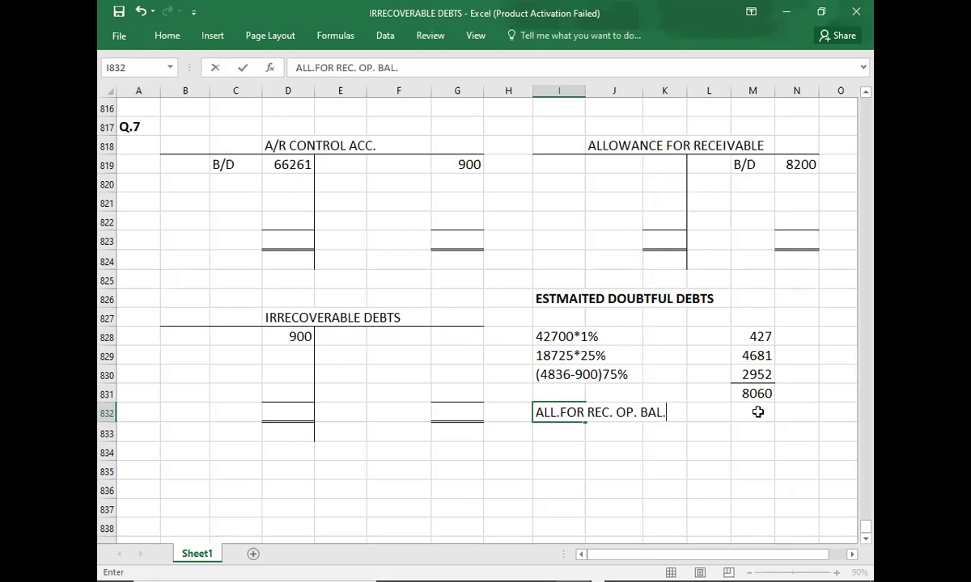
pyautogui.click(757, 412)
pyautogui.write('-8200')
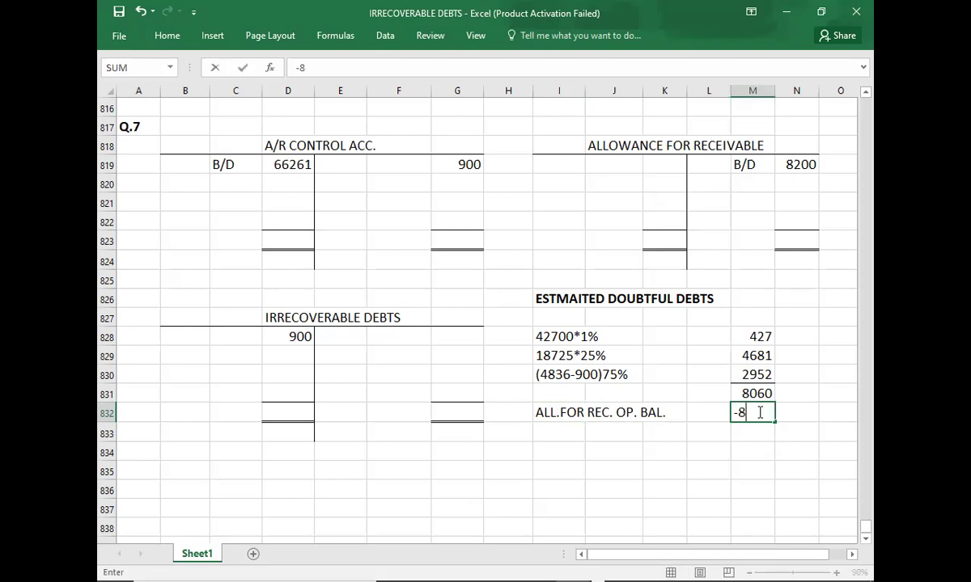
pyautogui.press('Return')
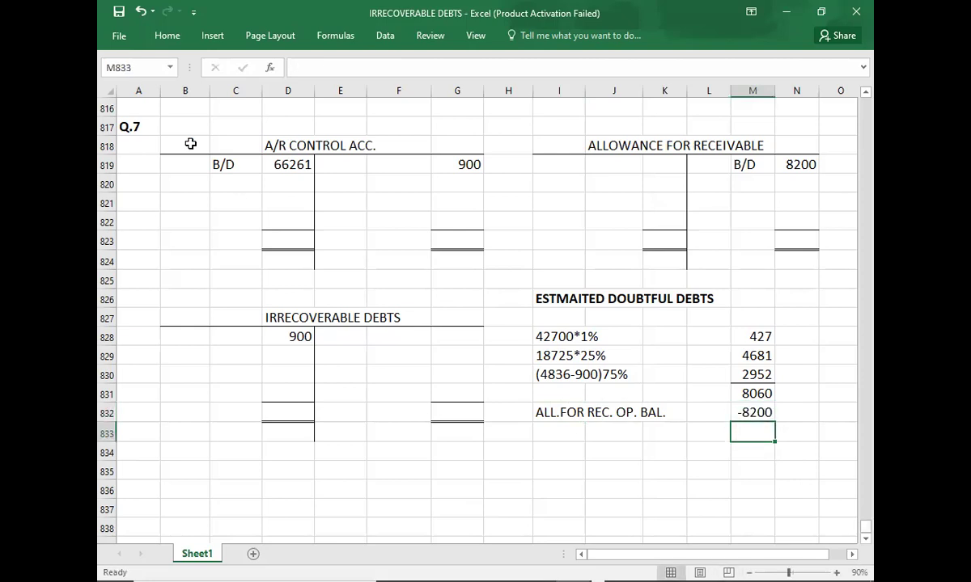
# - Apply a top and double bottom border to M833 and enter the difference -140 in it
pyautogui.click(162, 36)
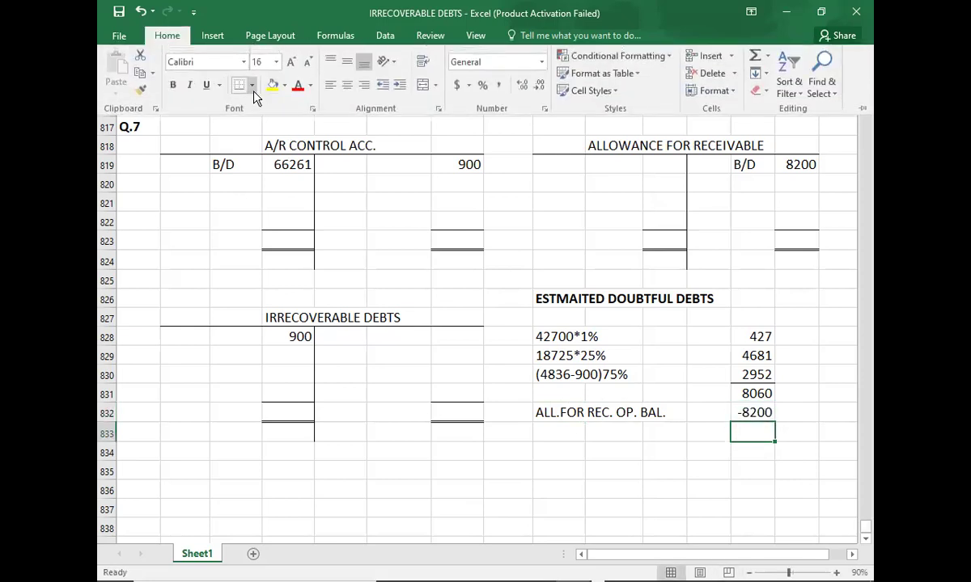
pyautogui.click(251, 85)
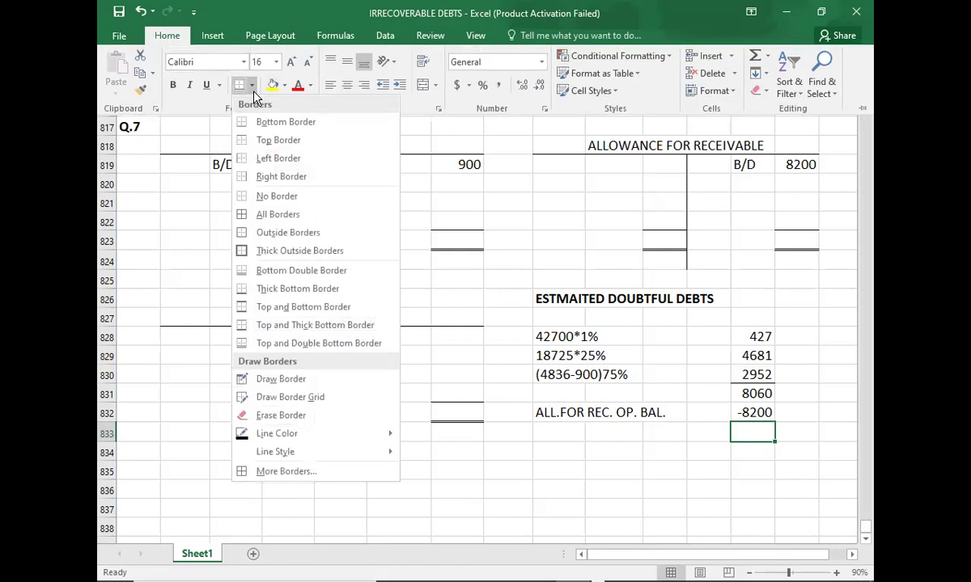
pyautogui.click(243, 343)
pyautogui.write('-140')
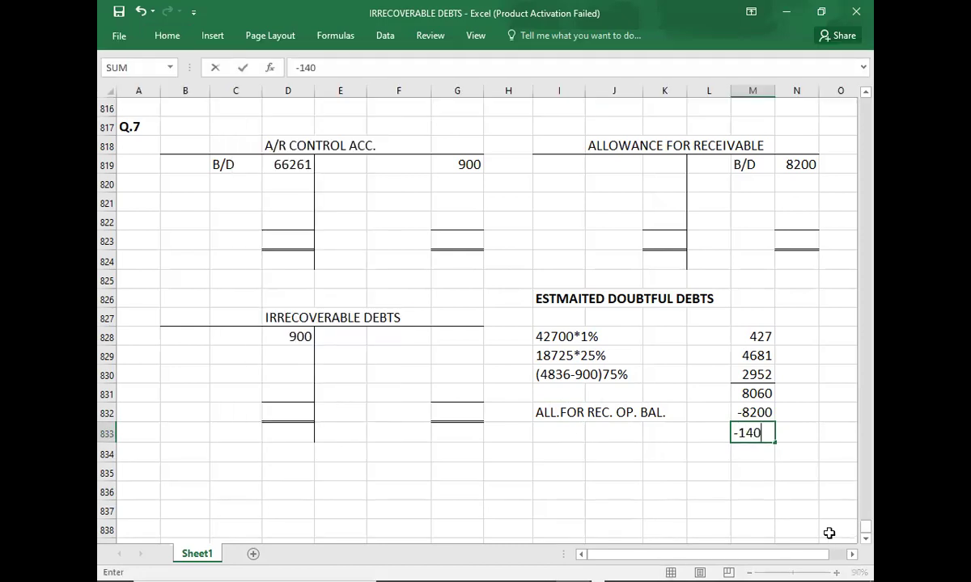
pyautogui.press('Return')
# - Label the difference in I833 as "DECREASE IN ALLOWNACE"
pyautogui.press('Left')
pyautogui.press('Left')
pyautogui.press('Up')
pyautogui.press('Left')
pyautogui.press('Left')
pyautogui.write('DECRE')
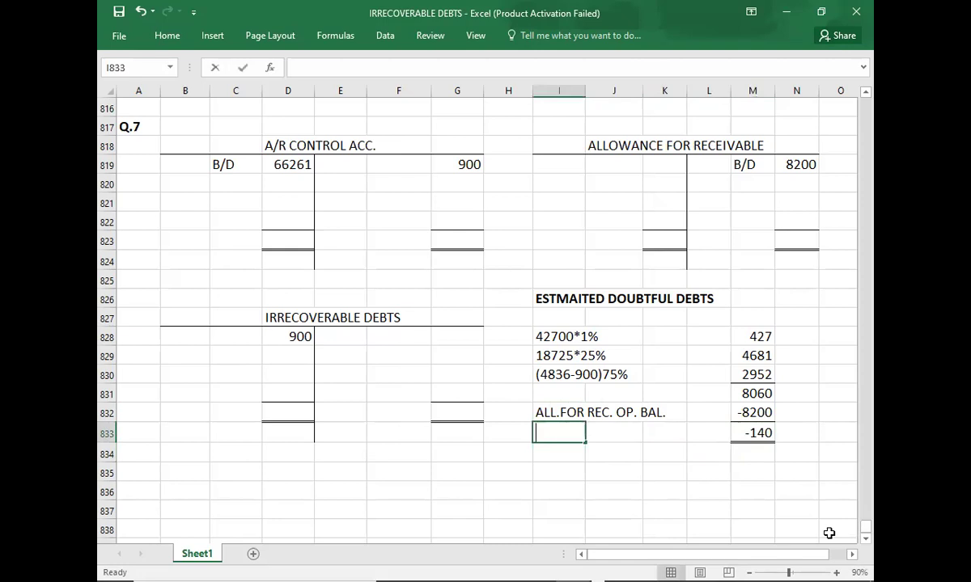
pyautogui.write('ASE ')
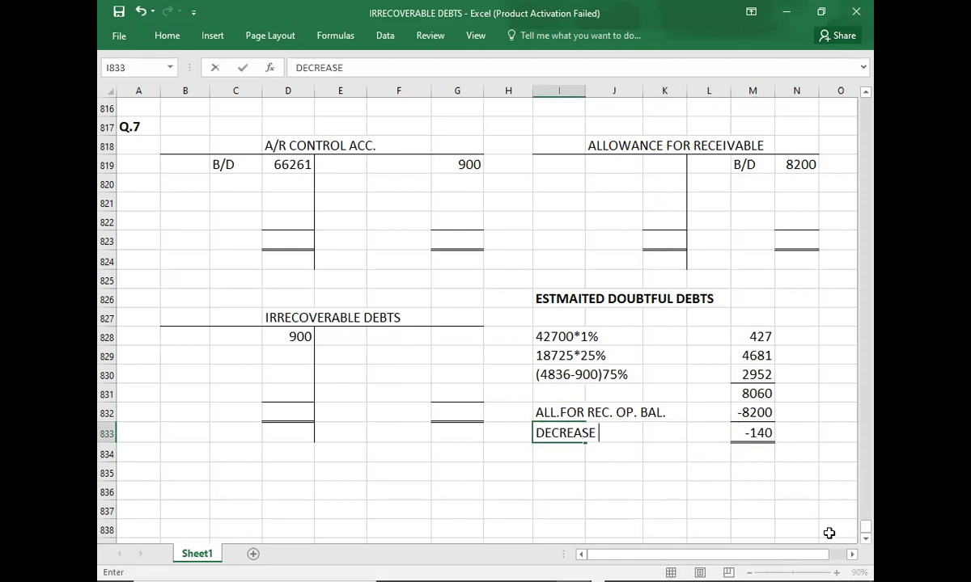
pyautogui.write('IN ALLOWNACE')
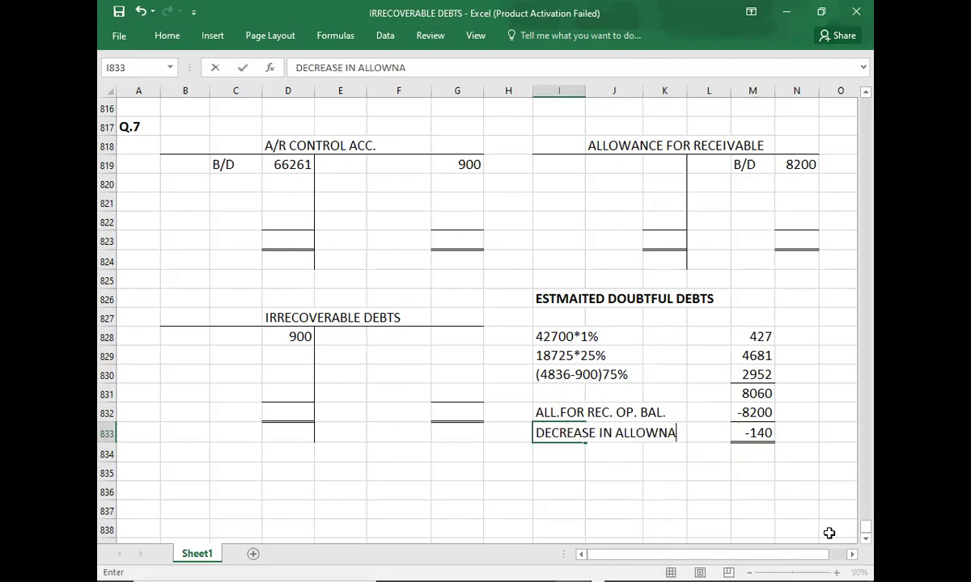
pyautogui.click(769, 523)
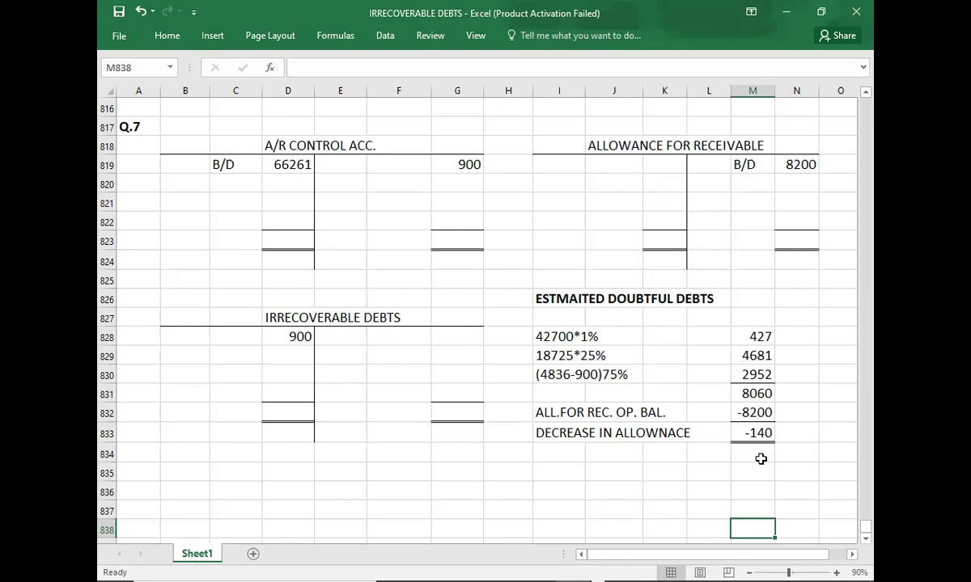
# - Post 140 to the debit side of the receivables allowance in K819 and the credit side of irrecoverable debts in G828
pyautogui.click(670, 162)
pyautogui.write('140')
pyautogui.press('Return')
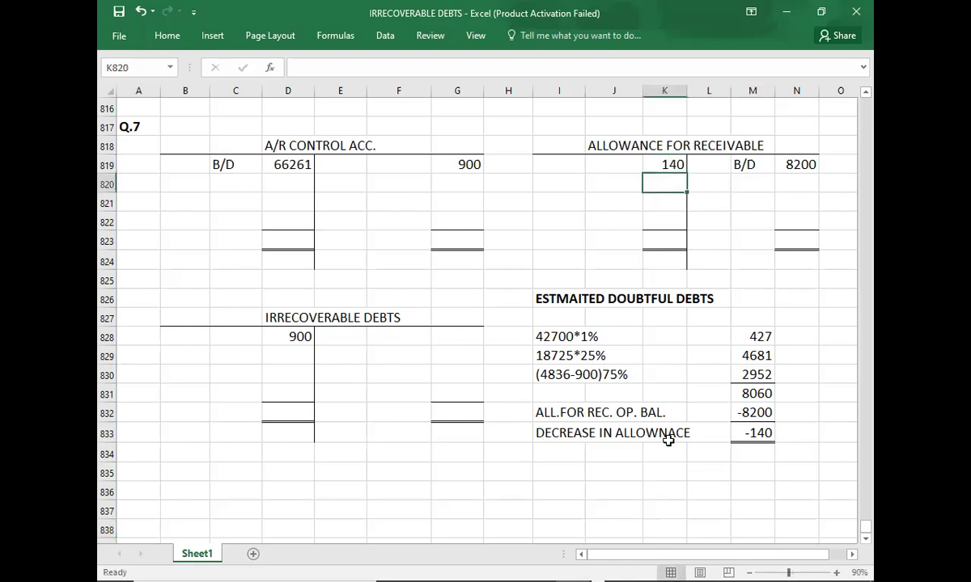
pyautogui.click(465, 344)
pyautogui.write('140')
pyautogui.press('Return')
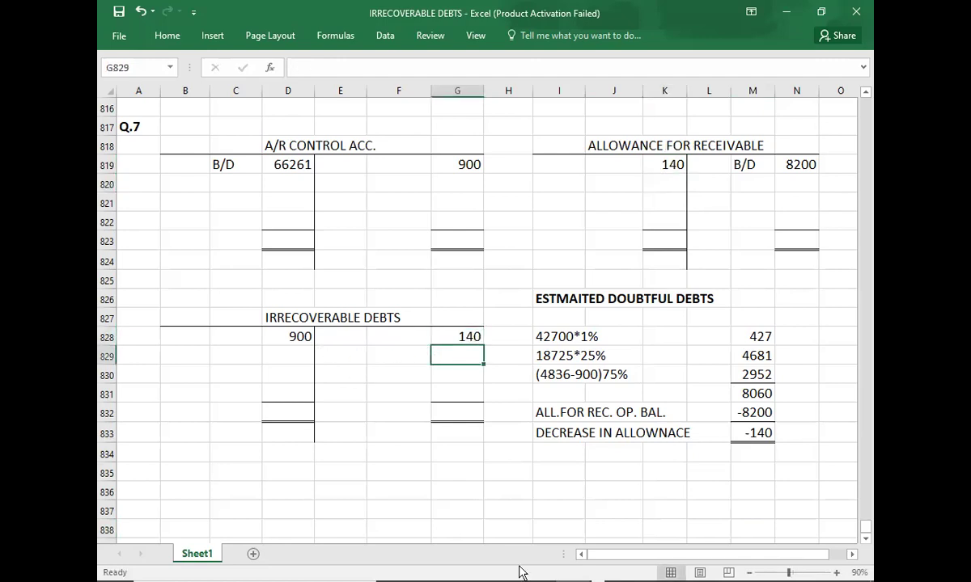
# - Enter the total 66261 on both sides of the A/R control account, in D823 and G823
pyautogui.click(279, 237)
pyautogui.write('66261')
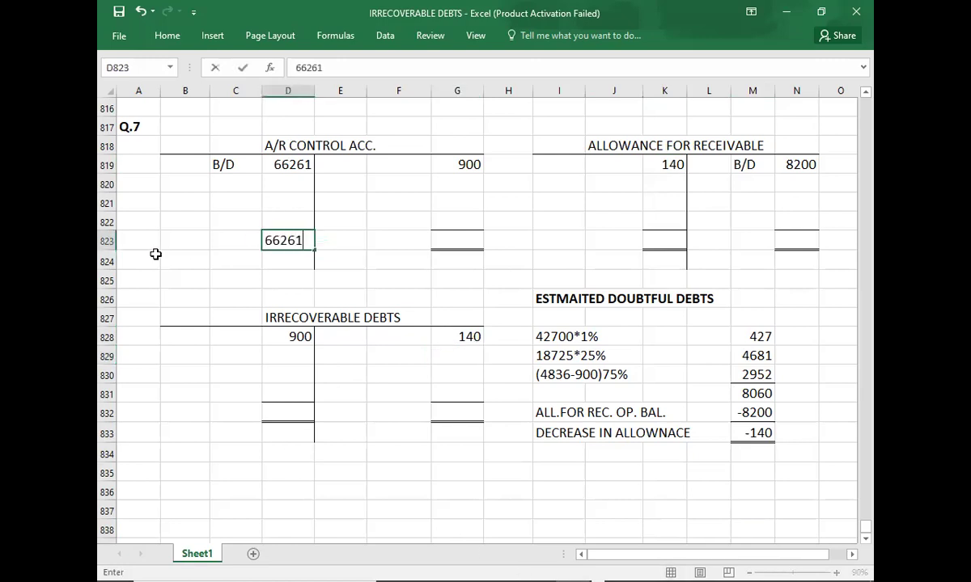
pyautogui.press('Right')
pyautogui.press('Right')
pyautogui.press('Right')
pyautogui.write('66261')
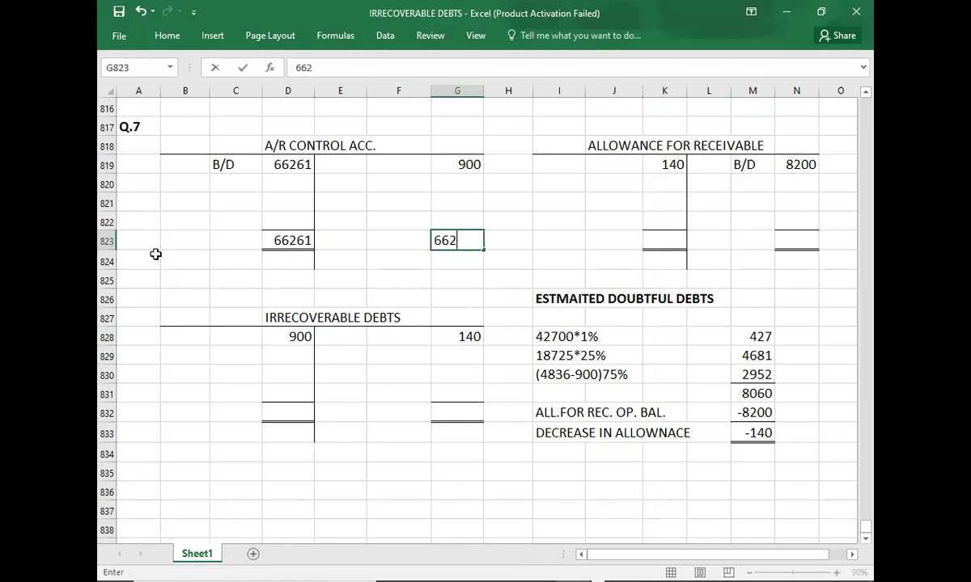
# - Enter the carried-down balance in row 822 of the A/R control account, with "C/D" in F822 and 65361 in G822
pyautogui.press('Up')
pyautogui.press('Left')
pyautogui.write('C/D')
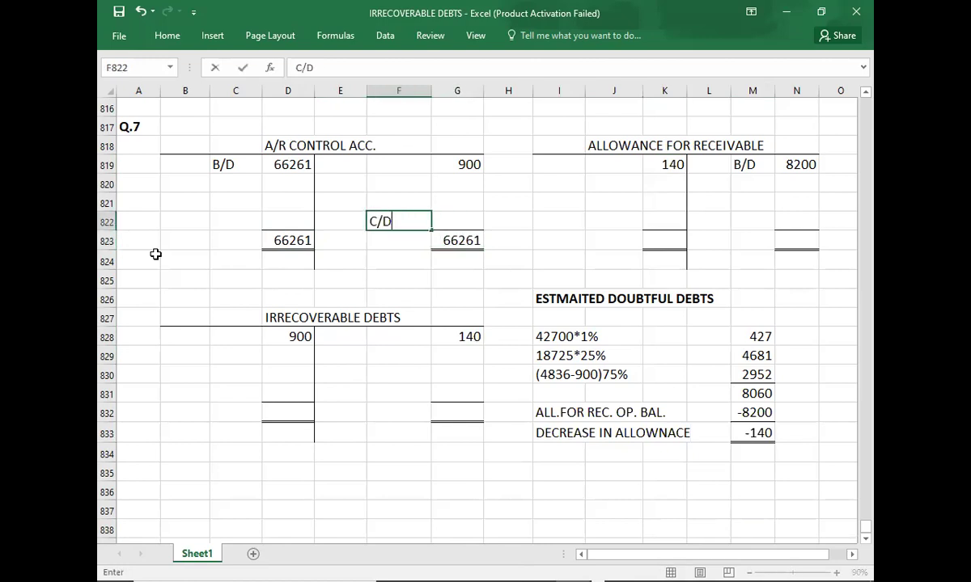
pyautogui.press('Right')
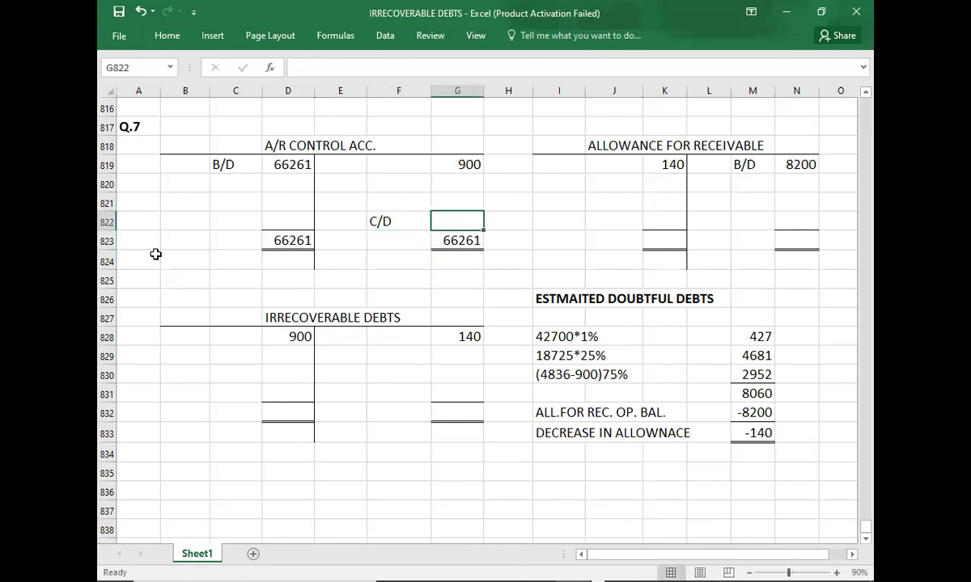
pyautogui.write('6536')
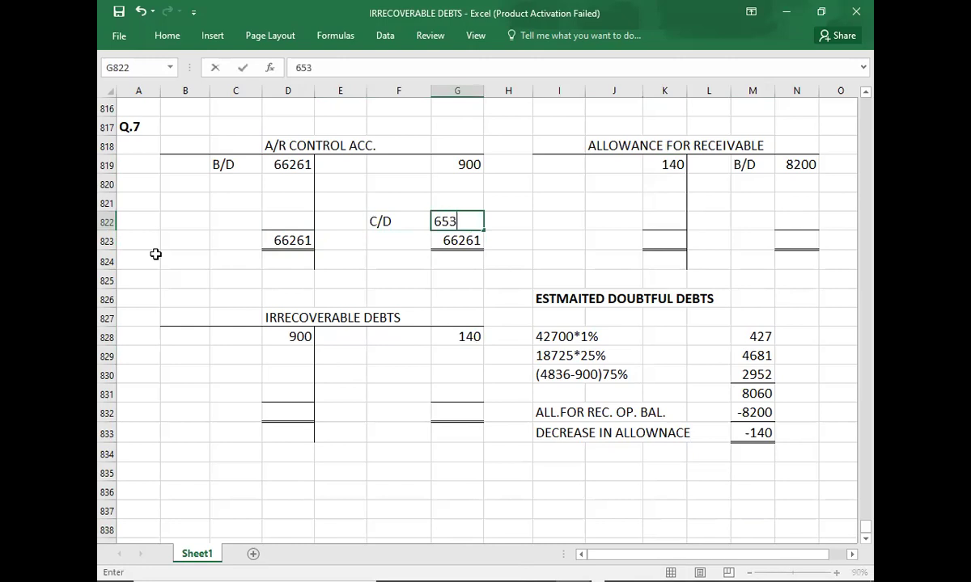
pyautogui.press('BackSpace')
pyautogui.write('61')
pyautogui.press('Return')
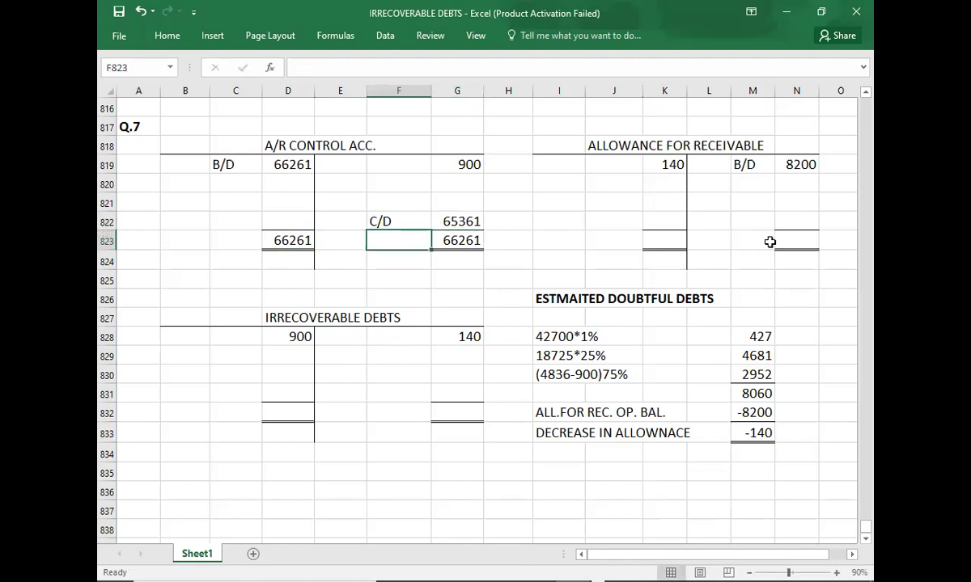
# - Enter the total 8200 on both sides of the allowance for receivable account, in N823 and K823
pyautogui.click(795, 240)
pyautogui.write('8200')
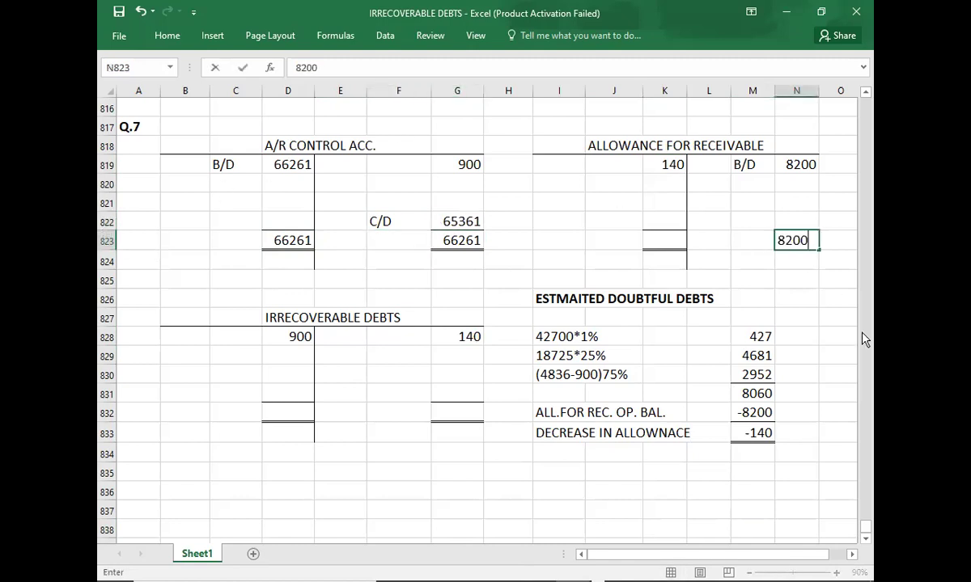
pyautogui.press('Left')
pyautogui.press('Left')
pyautogui.press('Left')
pyautogui.write('8200')
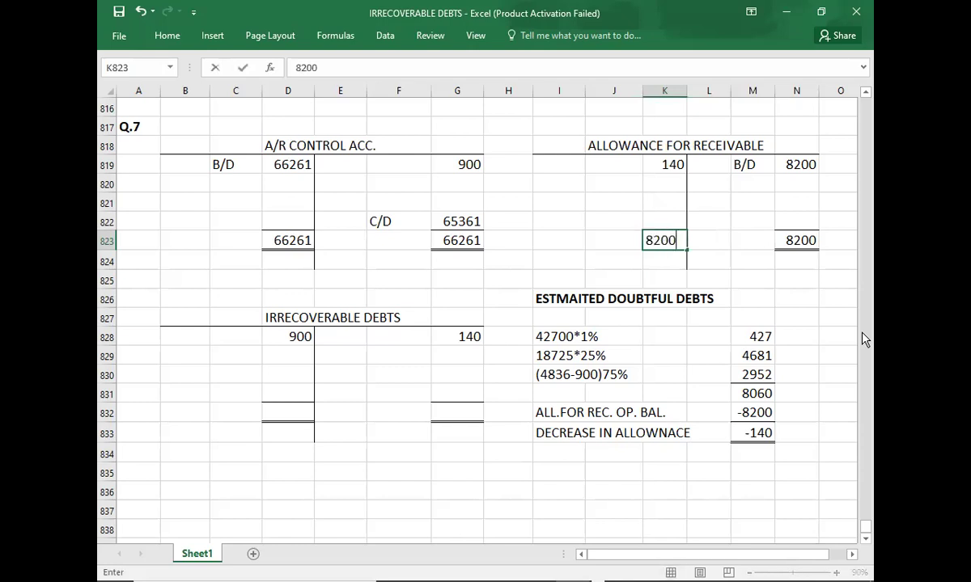
# - Enter the carried-down balance of the allowance for receivable account, with "C/D" in J822 and 8060 in K822
pyautogui.press('Up')
pyautogui.press('Left')
pyautogui.write('C/D')
pyautogui.press('Right')
pyautogui.write('8060')
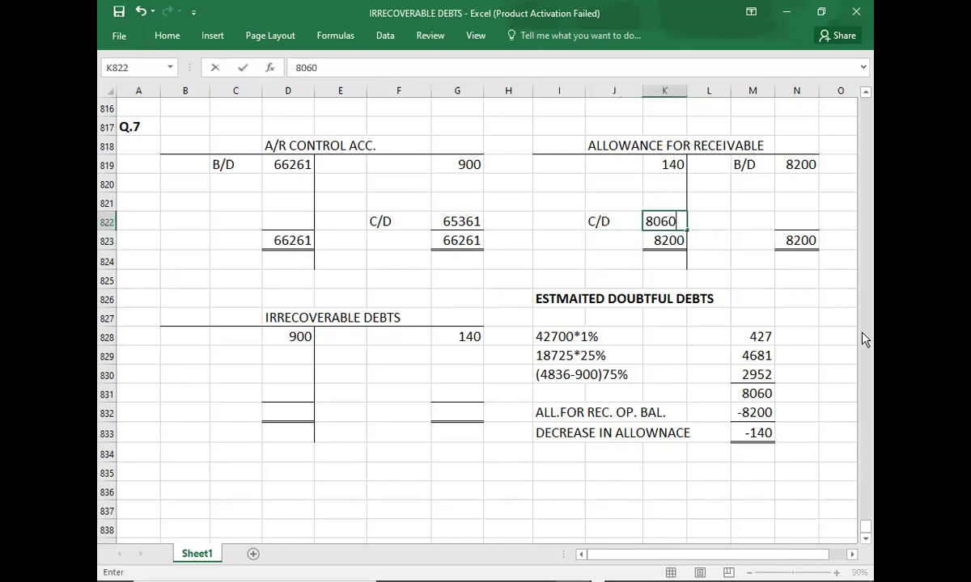
pyautogui.press('Down')
pyautogui.press('Left')
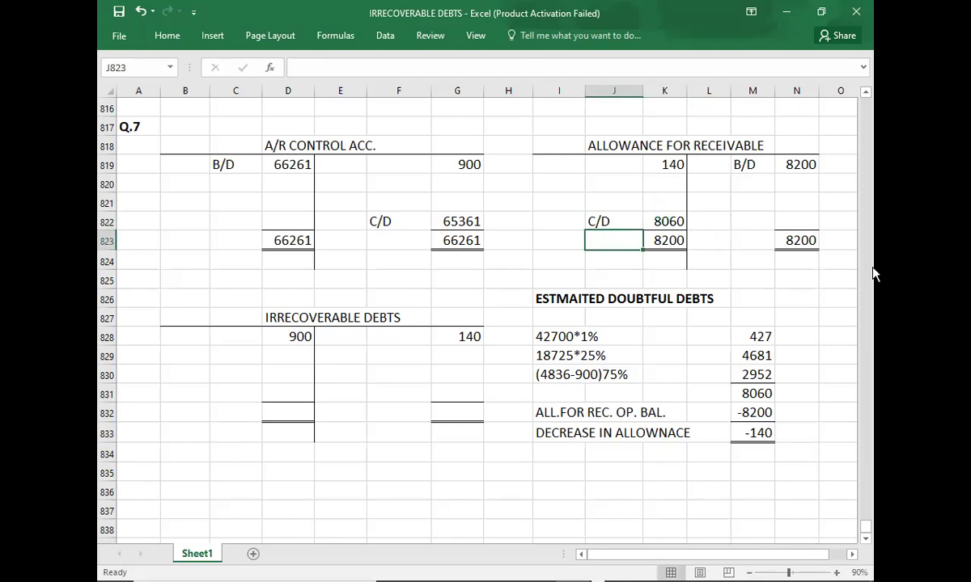
# - Compare the allowance carried down in K822 with the total estimated doubtful debts in M831
pyautogui.click(671, 222)
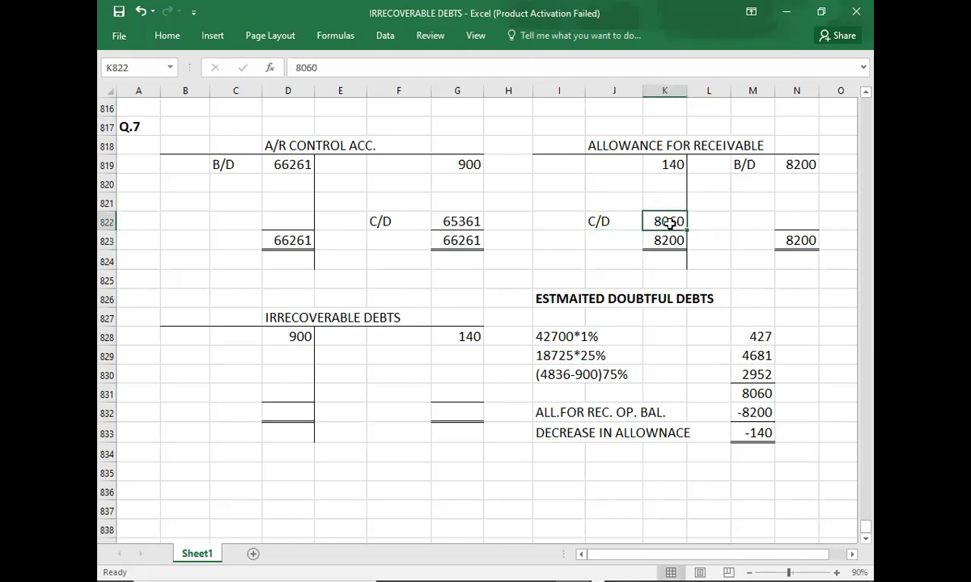
pyautogui.click(744, 394)
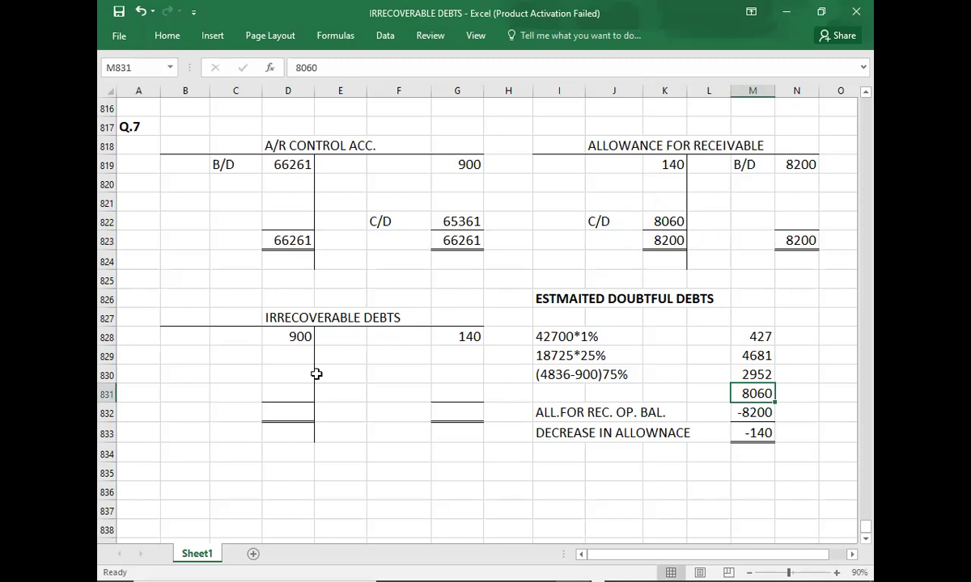
pyautogui.click(294, 408)
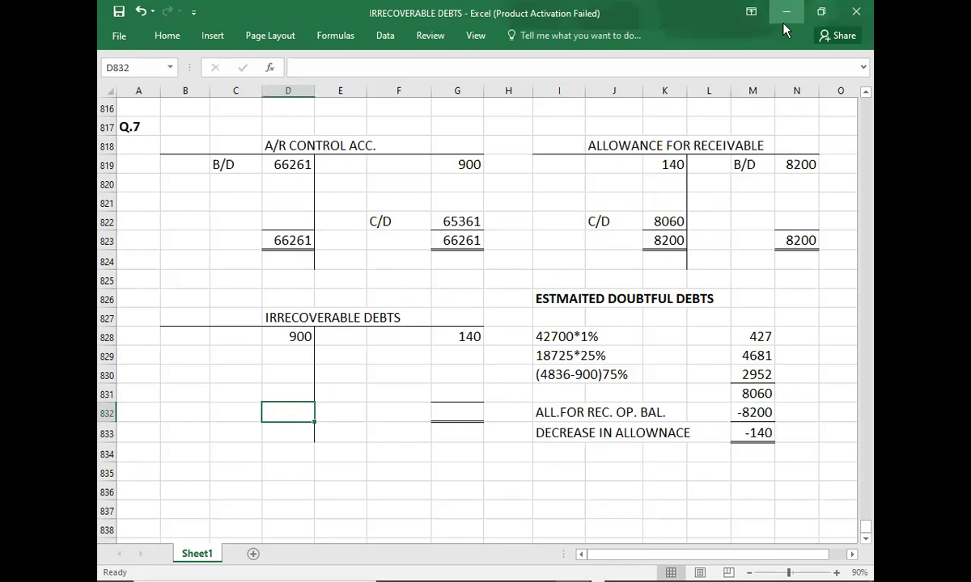
pyautogui.click(665, 214)
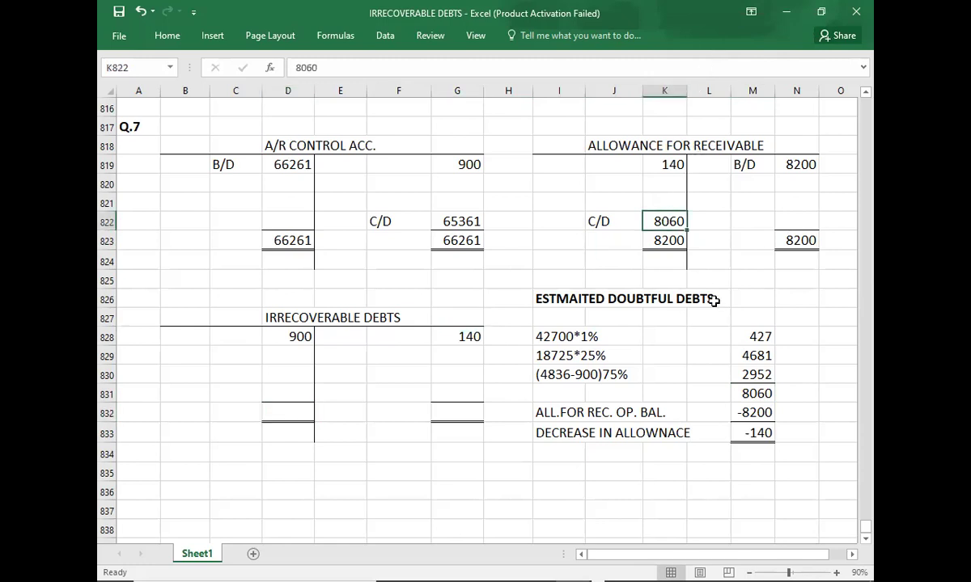
pyautogui.click(736, 394)
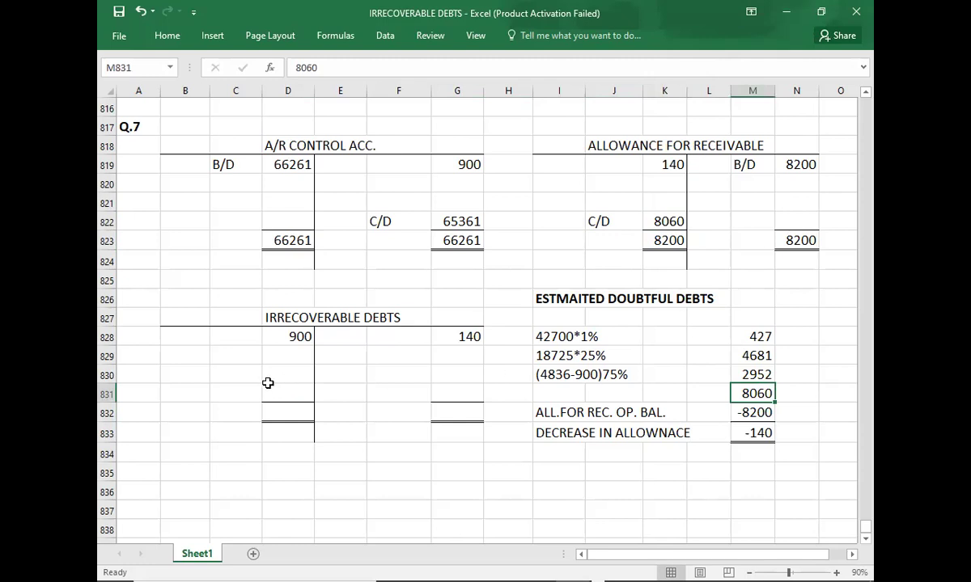
# - Enter the total 900 on both sides of the irrecoverable debts account, in D832 and G832
pyautogui.moveTo(283, 413); pyautogui.dragTo(247, 477)
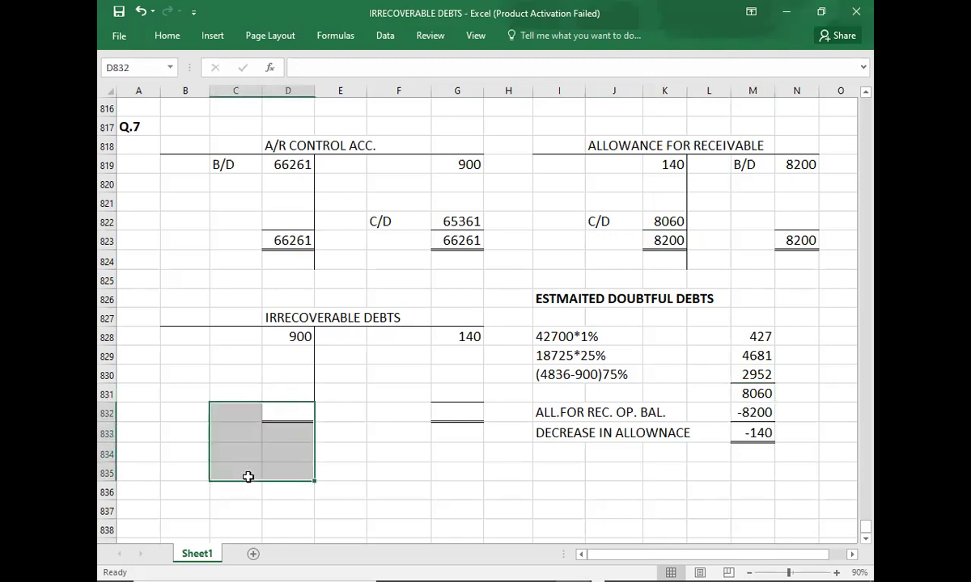
pyautogui.write('900')
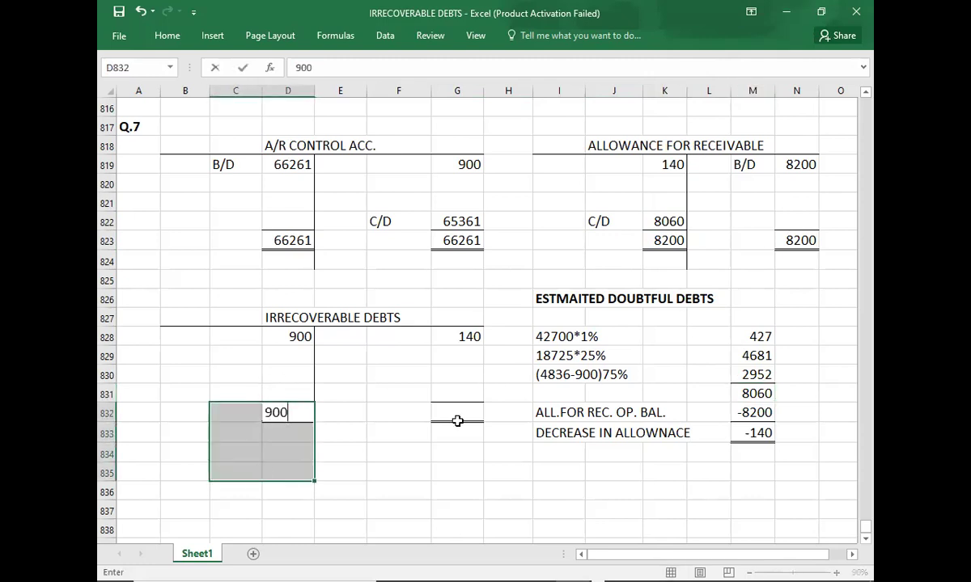
pyautogui.click(457, 420)
pyautogui.write('900')
# - Enter the income statement transfer on the credit side of irrecoverable debts, with "I.S" in F831 and 760 in G831
pyautogui.press('Up')
pyautogui.press('Up')
pyautogui.press('Left')
pyautogui.press('Down')
pyautogui.write('I.S')
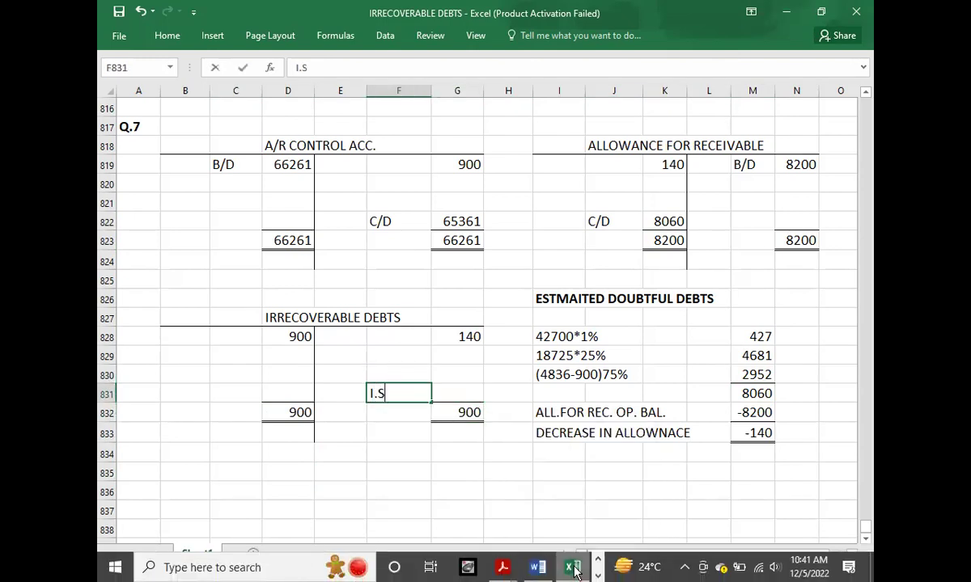
pyautogui.press('Tab')
pyautogui.write('760')
pyautogui.press('Return')
pyautogui.press('Down')
pyautogui.press('Down')
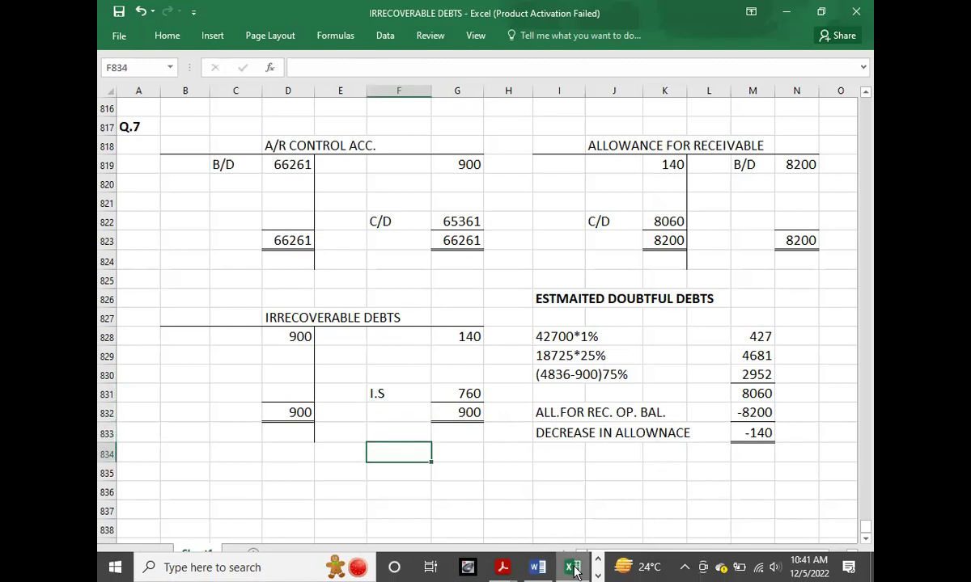
# - Add the bold heading "INCOME STATEMENT" in B835 below the irrecoverable debts account
pyautogui.click(191, 471)
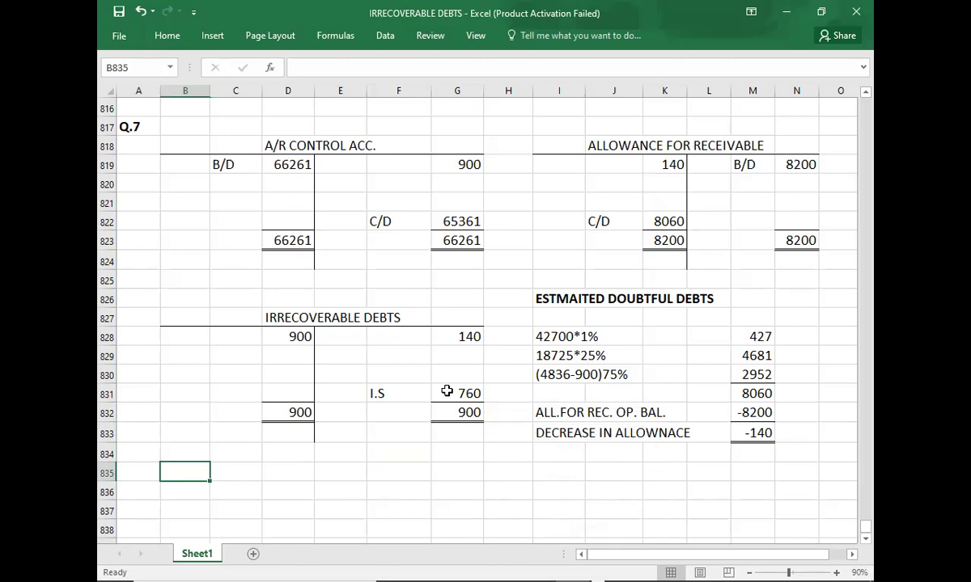
pyautogui.click(440, 224)
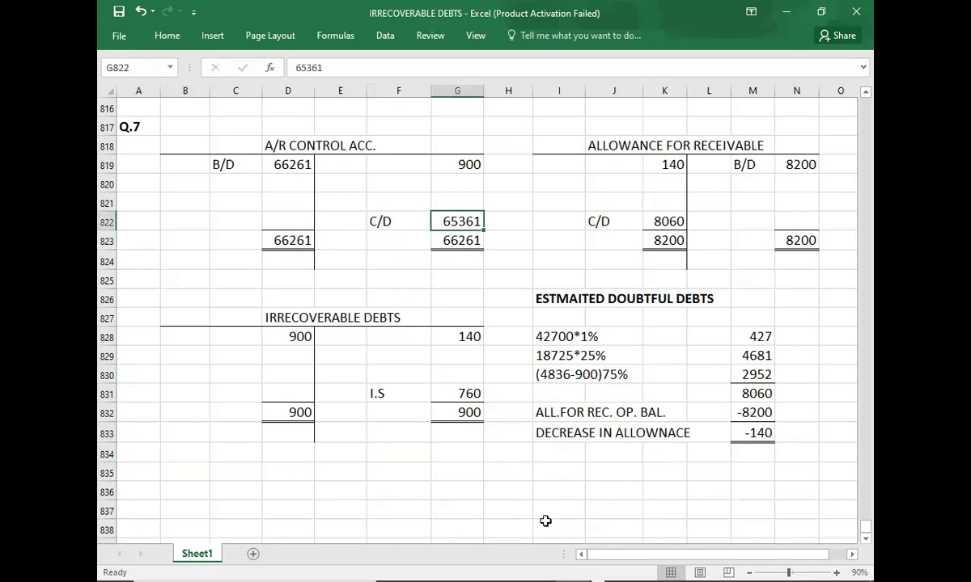
pyautogui.click(652, 227)
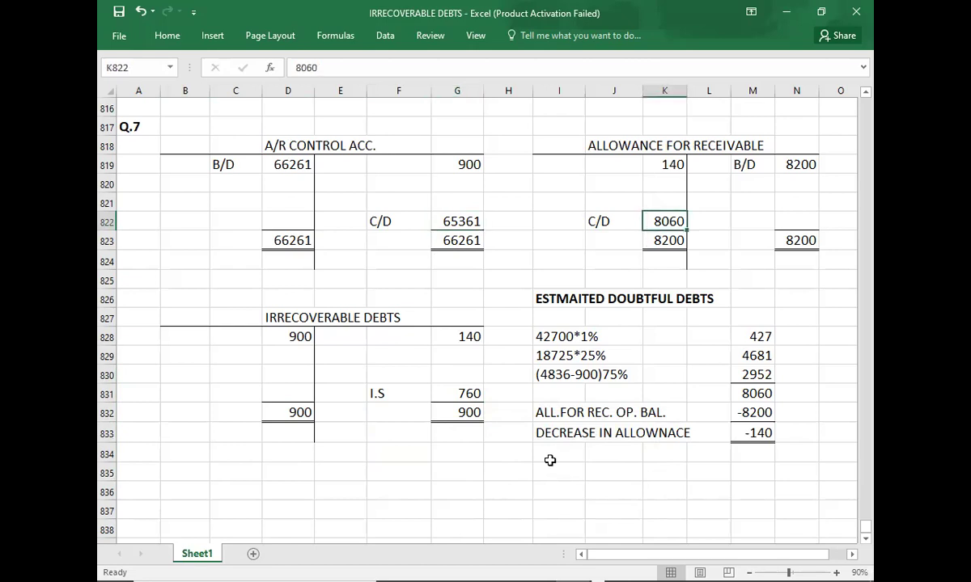
pyautogui.click(183, 473)
pyautogui.write('INCOME STATEMENT')
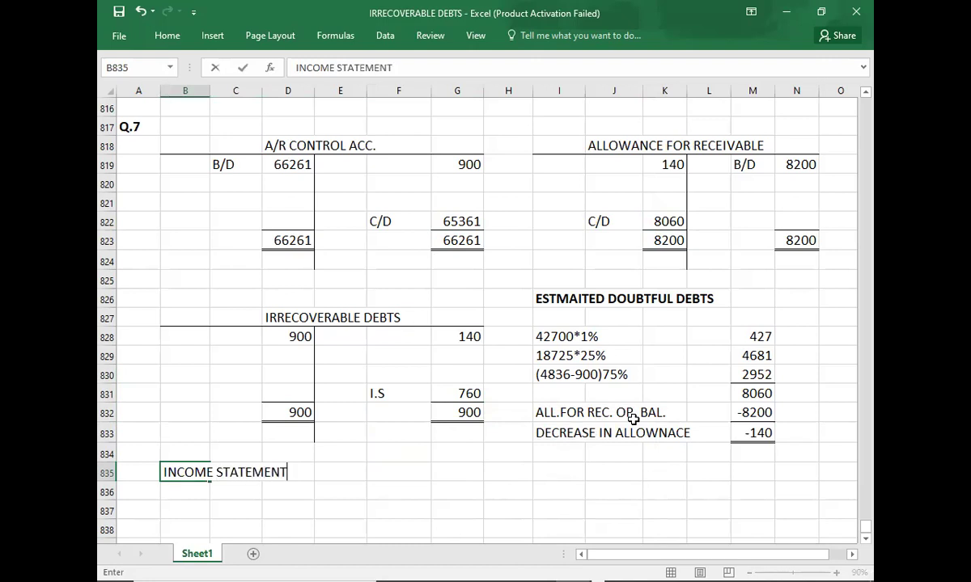
pyautogui.hotkey('ctrl', 'Return')
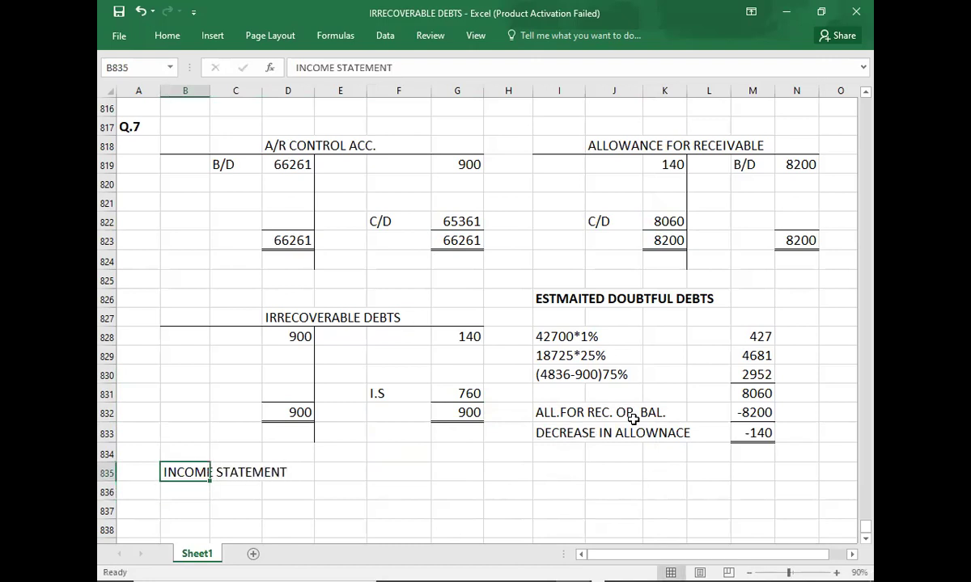
pyautogui.hotkey('ctrl', 'b')
# - Enter the income statement line "IRRECOVERABLE DEBTS" in B837 with the amount 760 in F837
pyautogui.press('Down')
pyautogui.press('Down')
pyautogui.press('Down')
pyautogui.press('Down')
pyautogui.press('Down')
pyautogui.press('Down')
pyautogui.press('Down')
pyautogui.press('Down')
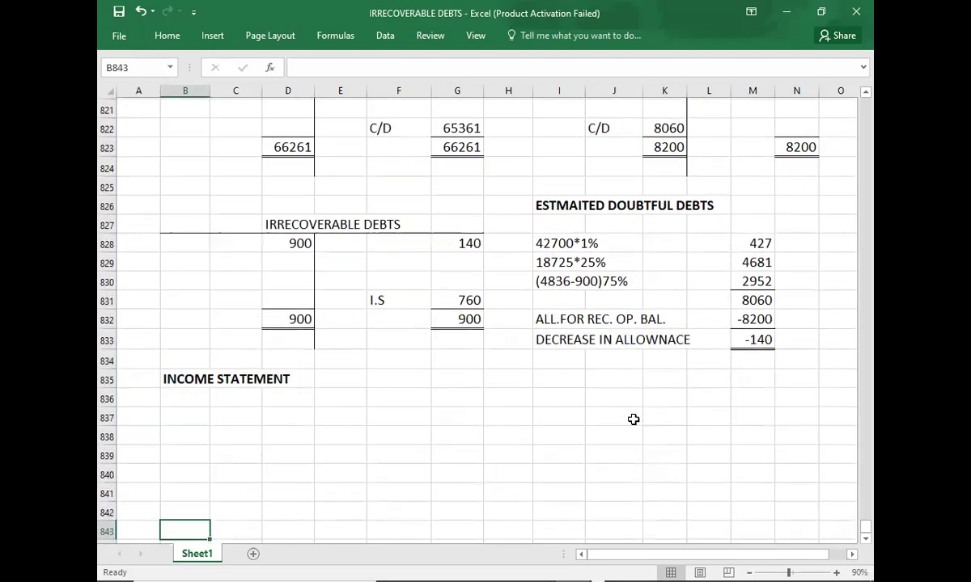
pyautogui.press('Down')
pyautogui.press('Down')
pyautogui.press('Up')
pyautogui.press('Up')
pyautogui.press('Up')
pyautogui.press('Up')
pyautogui.press('Up')
pyautogui.press('Up')
pyautogui.press('Up')
pyautogui.press('Up')
pyautogui.write('IRRECOVERABLE DEBTS')
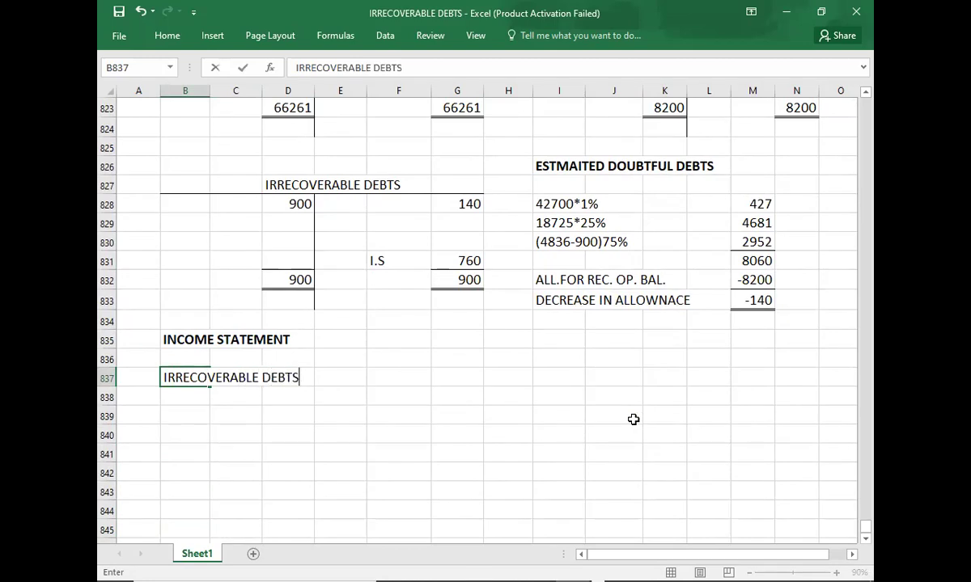
pyautogui.press('Right')
pyautogui.press('Right')
pyautogui.press('Right')
pyautogui.press('Right')
pyautogui.write('760')
pyautogui.press('Return')
# - Add the bold heading "BALANCE SHEET" in B839
pyautogui.press('Left')
pyautogui.press('Left')
pyautogui.press('Left')
pyautogui.press('Left')
pyautogui.press('Down')
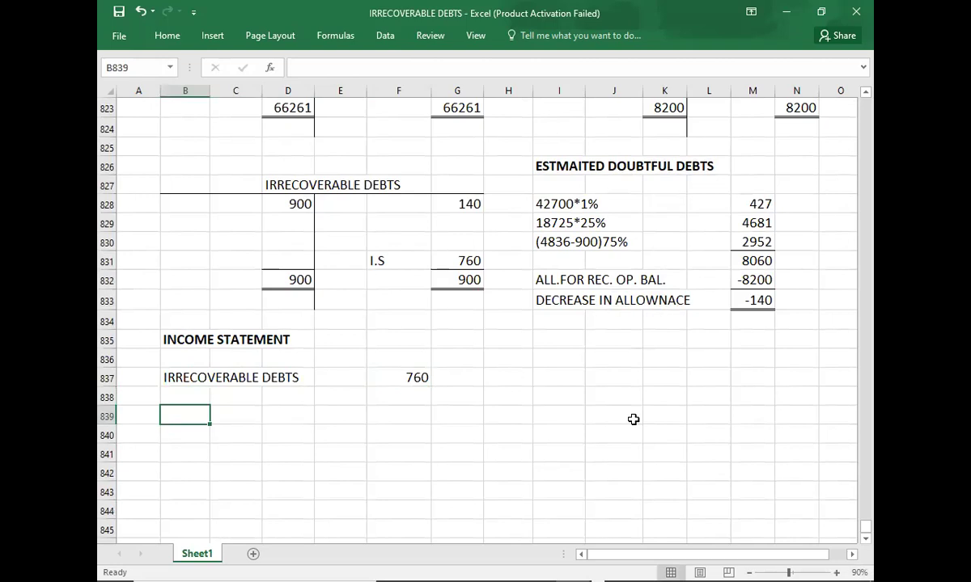
pyautogui.write('BALANCE SHEE')
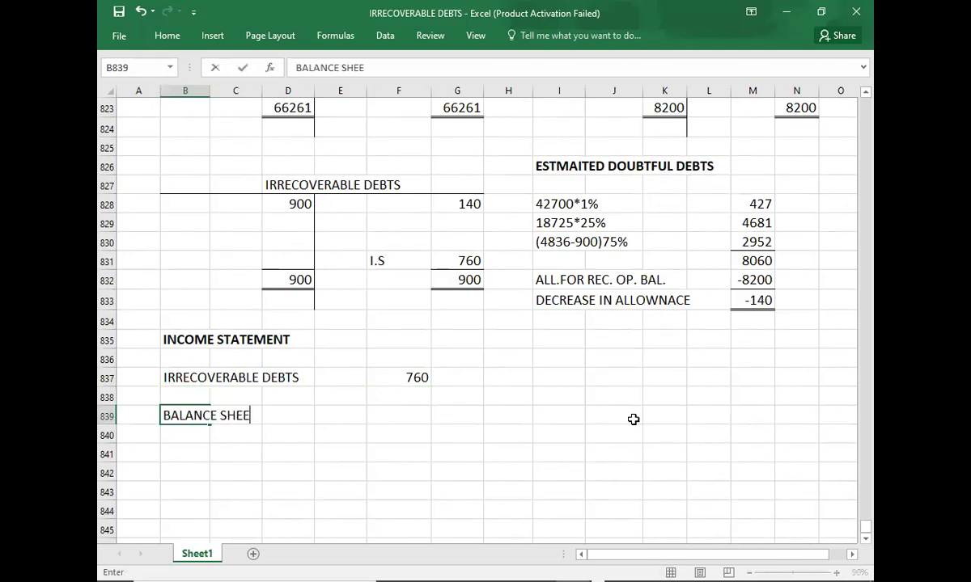
pyautogui.write('T')
pyautogui.hotkey('ctrl', 'Return')
pyautogui.hotkey('ctrl', 'b')
# - Label B841 as "A/R" and enter the closing A/R control balance 65361 in F840
pyautogui.press('Down')
pyautogui.press('Down')
pyautogui.write('A/R')
pyautogui.press('Right')
pyautogui.press('Right')
pyautogui.press('Right')
pyautogui.press('Right')
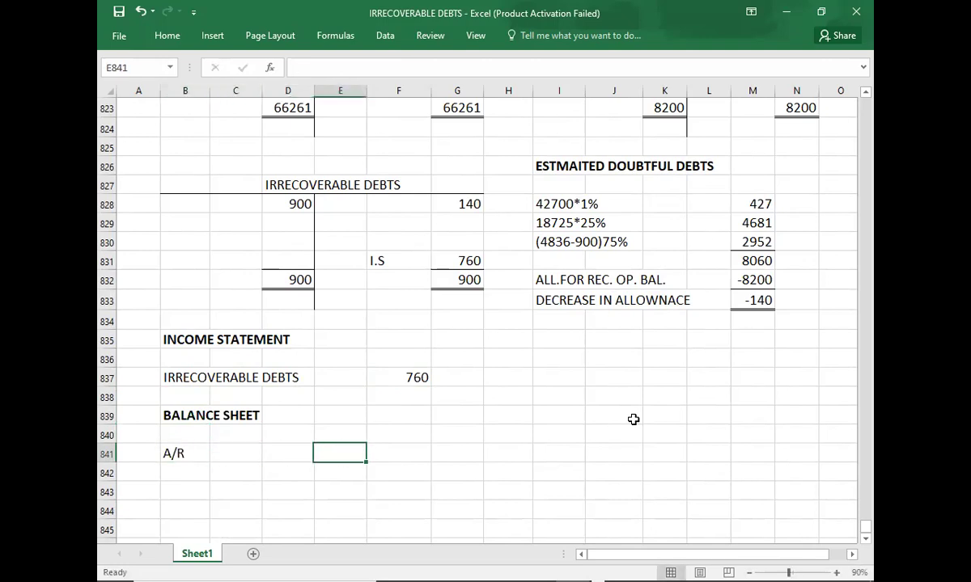
pyautogui.press('Up')
pyautogui.press('Up')
pyautogui.press('Up')
pyautogui.press('Up')
pyautogui.press('Up')
pyautogui.press('Up')
pyautogui.press('Up')
pyautogui.press('Up')
pyautogui.press('Up')
pyautogui.press('Up')
pyautogui.press('Up')
pyautogui.press('Up')
pyautogui.press('Up')
pyautogui.press('Up')
pyautogui.press('Up')
pyautogui.press('Up')
pyautogui.press('Up')
pyautogui.press('Up')
pyautogui.press('Up')
pyautogui.press('Up')
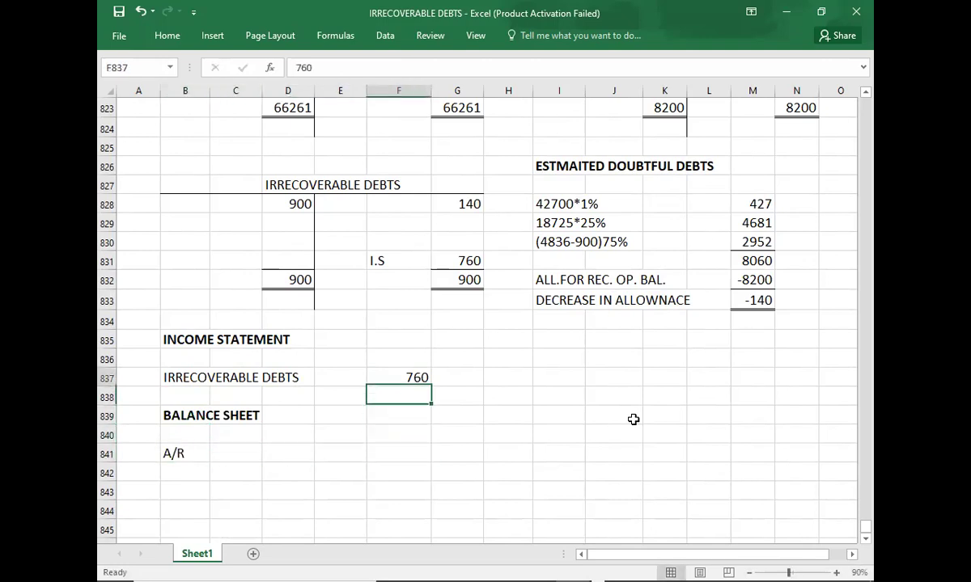
pyautogui.press('Down')
pyautogui.press('Down')
pyautogui.press('Down')
pyautogui.press('Down')
pyautogui.press('Down')
pyautogui.press('Down')
pyautogui.press('Down')
pyautogui.press('Down')
pyautogui.press('Down')
pyautogui.press('Down')
pyautogui.press('Down')
pyautogui.press('Down')
pyautogui.press('Down')
pyautogui.press('Down')
pyautogui.press('Down')
pyautogui.press('Down')
pyautogui.press('Down')
pyautogui.press('Down')
pyautogui.press('Down')
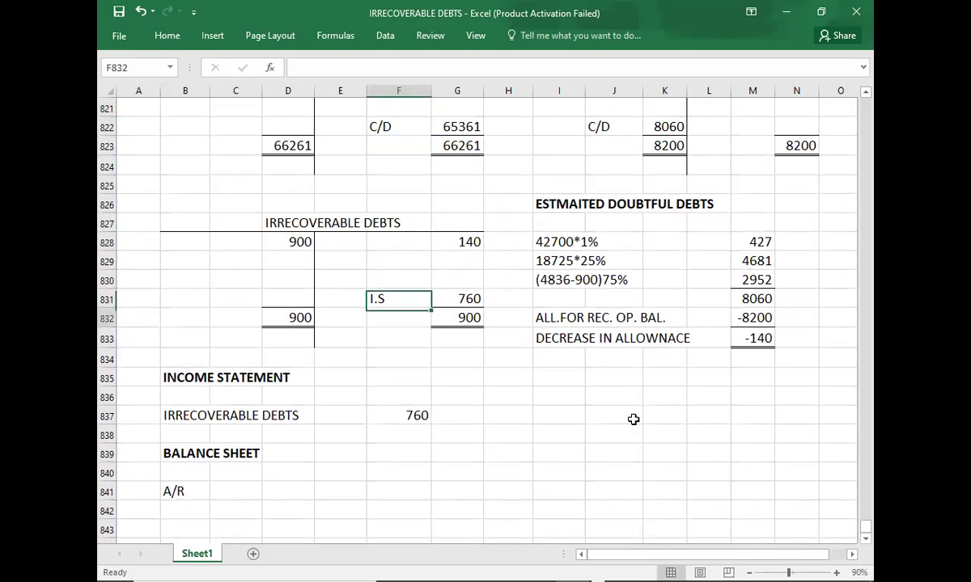
pyautogui.write('65361')
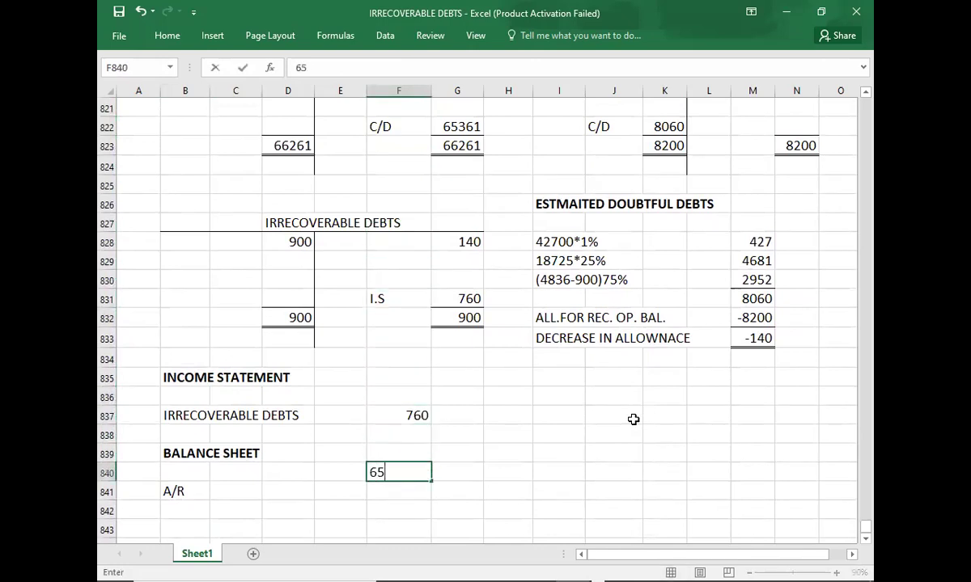
pyautogui.press('Return')
# - Move the amount 65361 from F840 to F841 so that it sits on the A/R line
pyautogui.press('Up')
pyautogui.hotkey('ctrl', 'c')
pyautogui.press('Down')
pyautogui.press('Left')
pyautogui.press('Left')
pyautogui.press('Right')
pyautogui.press('Right')
pyautogui.press('Up')
pyautogui.press('Escape')
pyautogui.hotkey('ctrl', 'c')
pyautogui.press('Down')
pyautogui.press('Down')
pyautogui.press('Up')
pyautogui.press('Return')
# - Enter the balance sheet line "ALL. FOR REC." in B842 with the deduction -8060 in F842
pyautogui.press('Left')
pyautogui.press('Left')
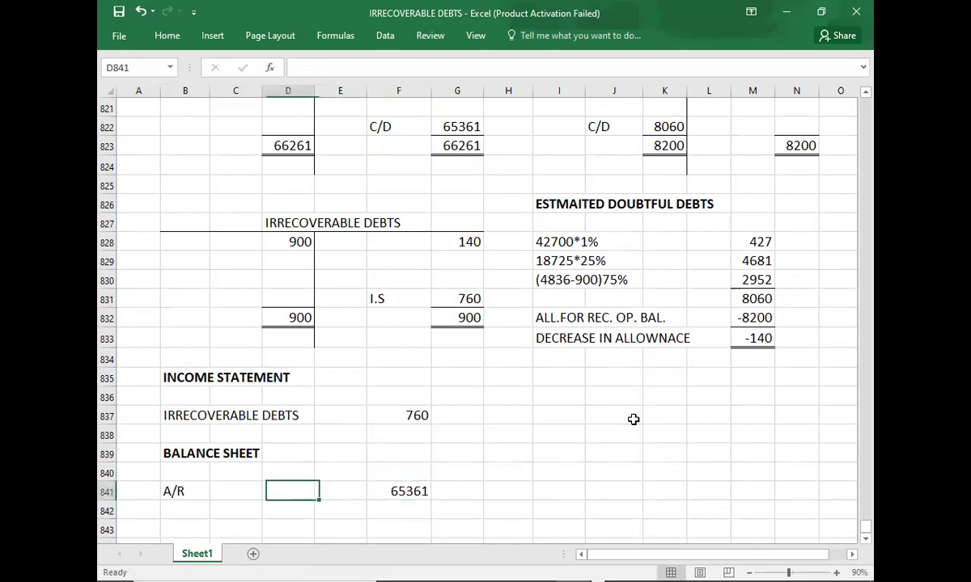
pyautogui.press('Left')
pyautogui.press('Left')
pyautogui.press('Down')
pyautogui.write('ALL. FOR REC.')
pyautogui.press('Right')
pyautogui.press('Right')
pyautogui.press('Right')
pyautogui.press('Right')
pyautogui.write('-8060')
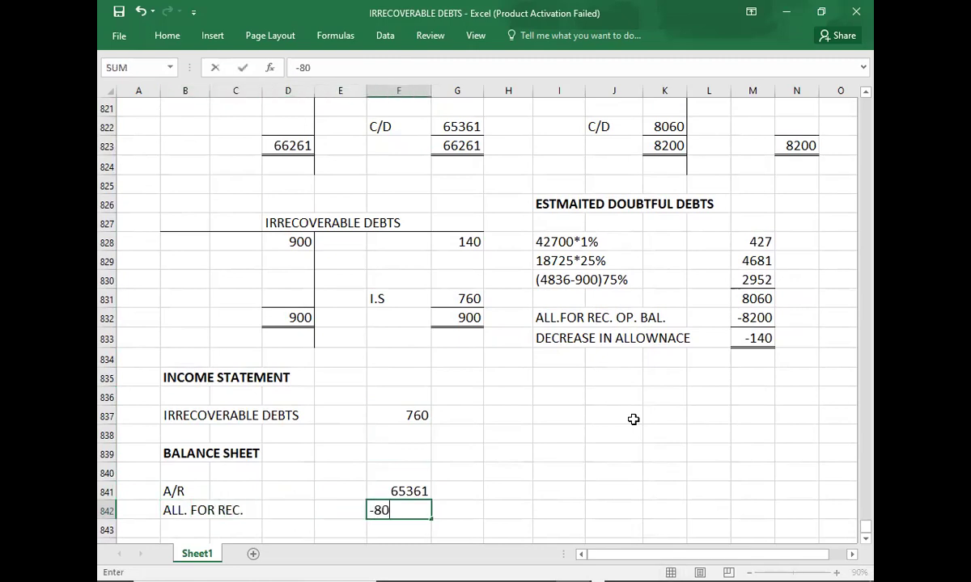
pyautogui.press('Return')
# - Label B843 as "NET RECEIVABLE" under the allowance line and enter 5730 in F843
pyautogui.write('NW')
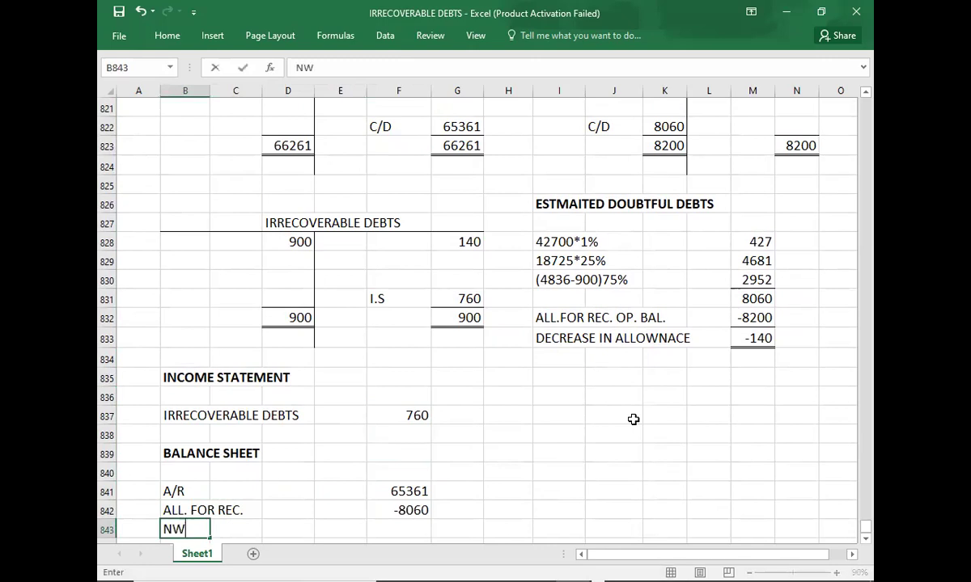
pyautogui.press('BackSpace')
pyautogui.write('ET RECEIVABLE')
pyautogui.press('Right')
pyautogui.press('Right')
pyautogui.press('Right')
pyautogui.press('Right')
pyautogui.press('Up')
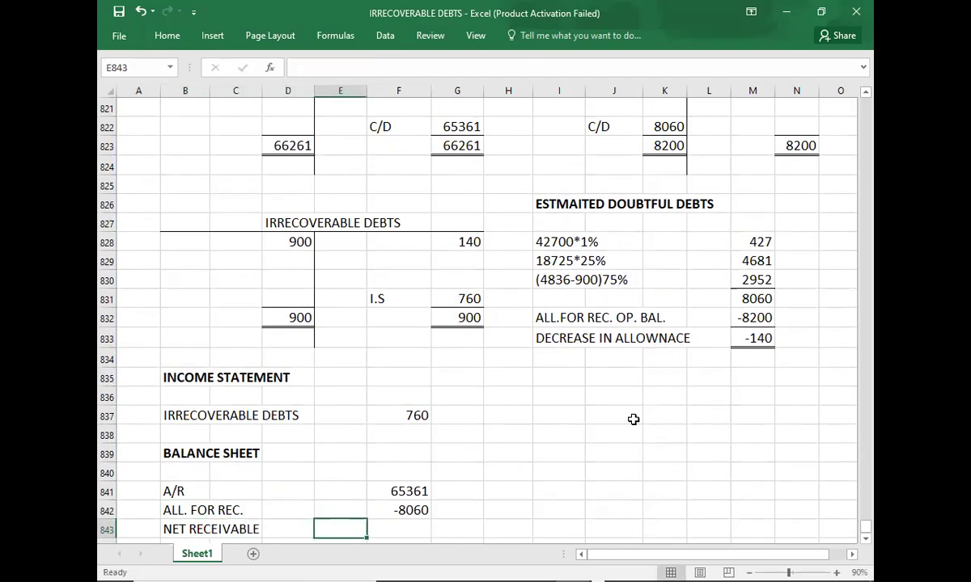
pyautogui.press('Up')
pyautogui.press('Down')
pyautogui.press('Down')
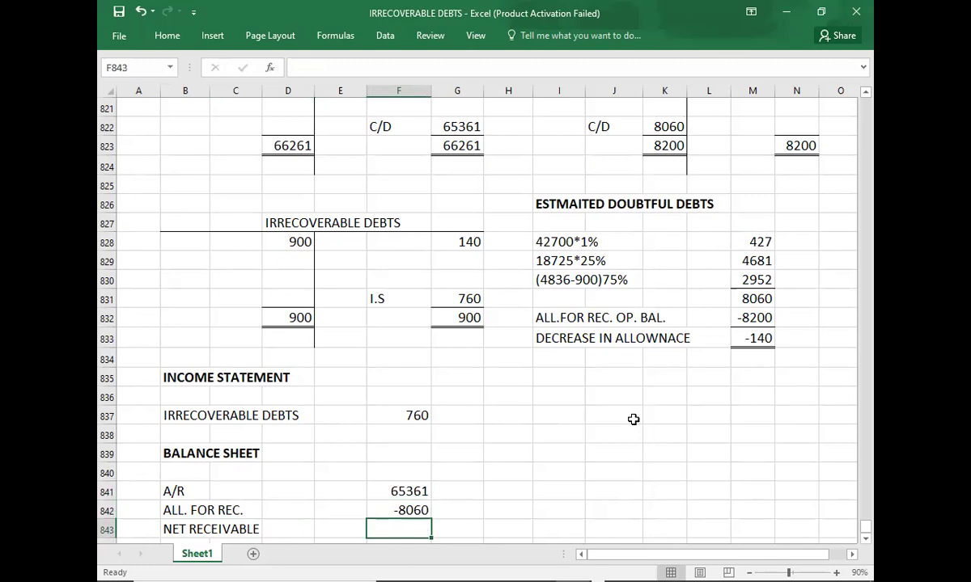
pyautogui.write('5730')
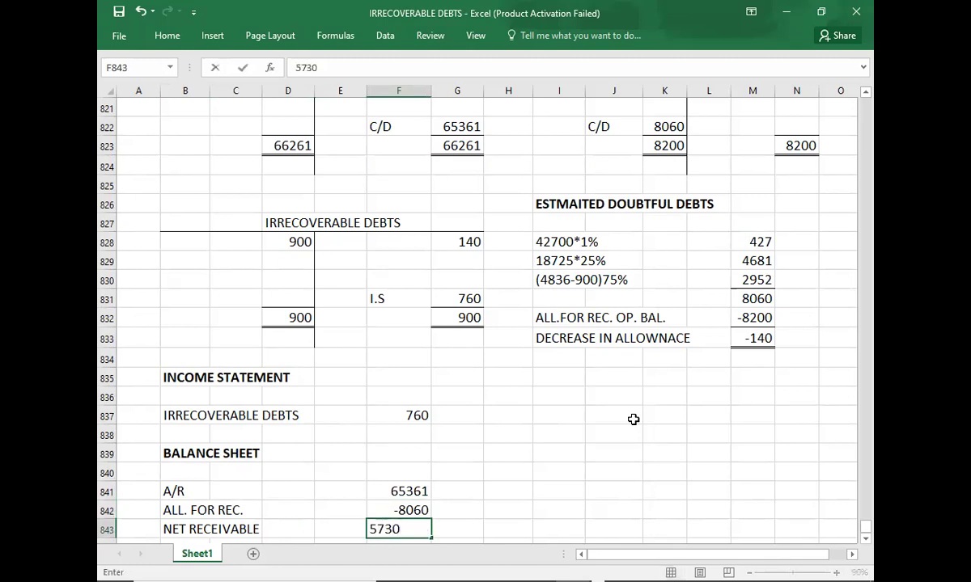
# - Correct the net receivable amount in F843 to 57301
pyautogui.press('Up')
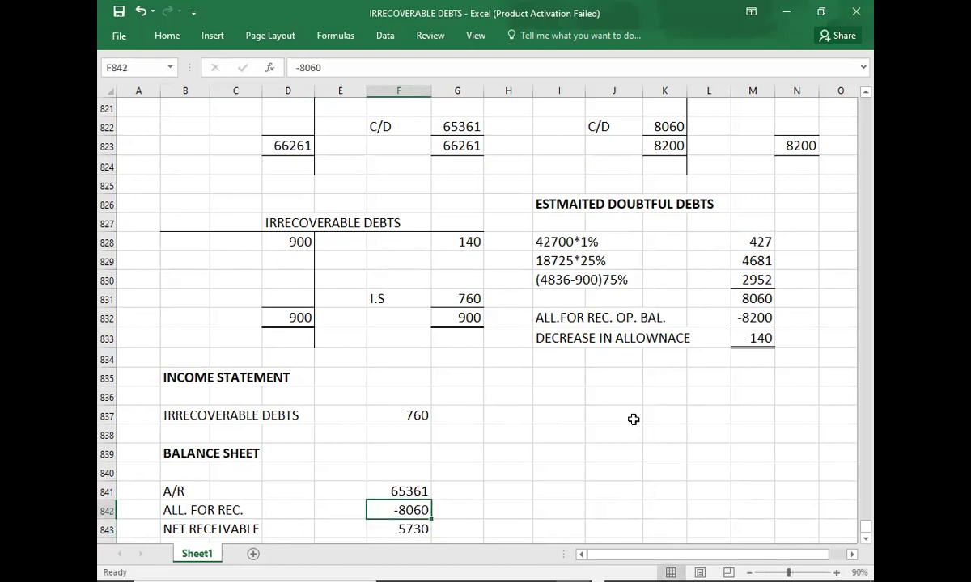
pyautogui.hotkey('shift', 'Up')
pyautogui.press('Down')
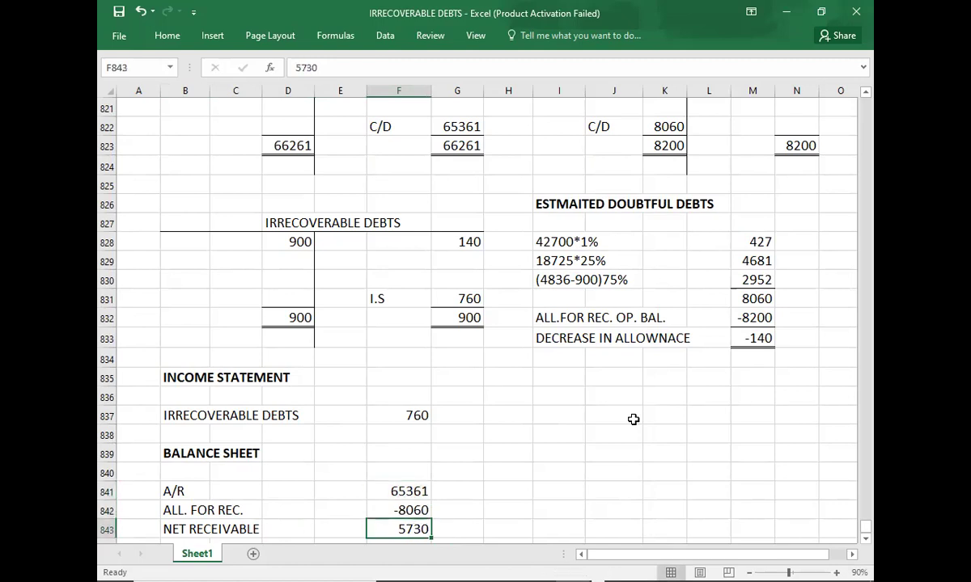
pyautogui.write('57301')
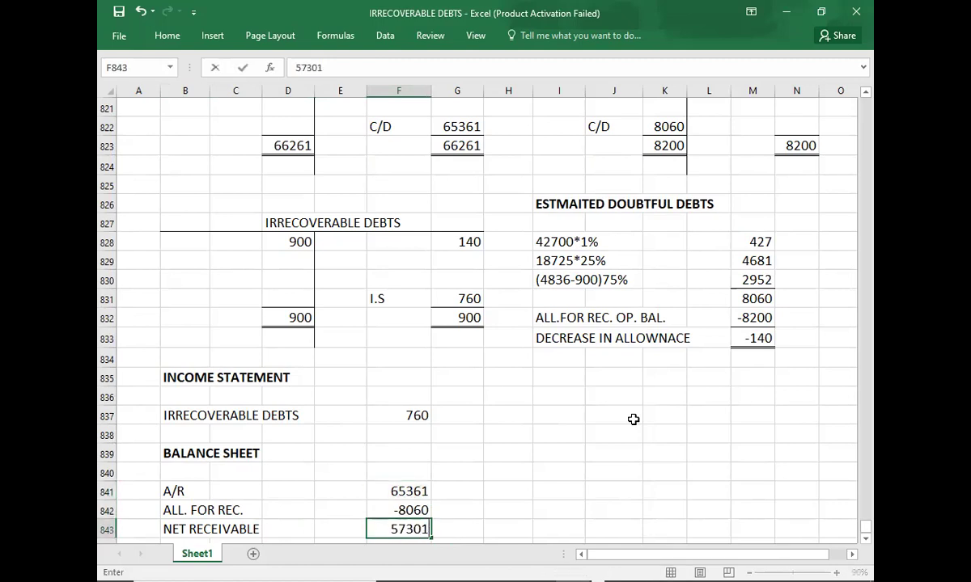
pyautogui.press('Return')
pyautogui.press('Up')
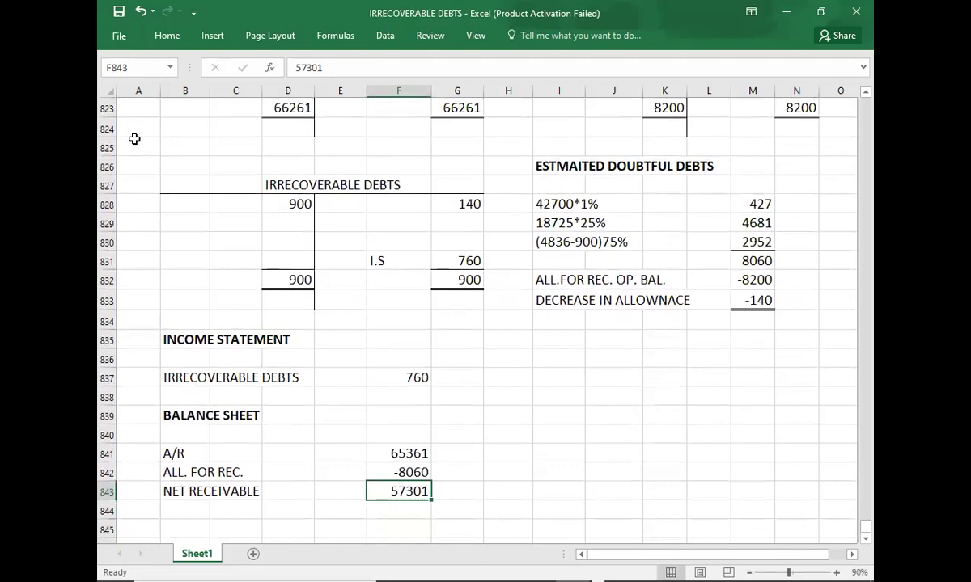
# - Apply a top and double bottom border to the net receivable total in F843 and return to the Q.7 heading in A817
pyautogui.click(166, 36)
pyautogui.click(240, 85)
pyautogui.click(152, 238)
pyautogui.click(151, 238)
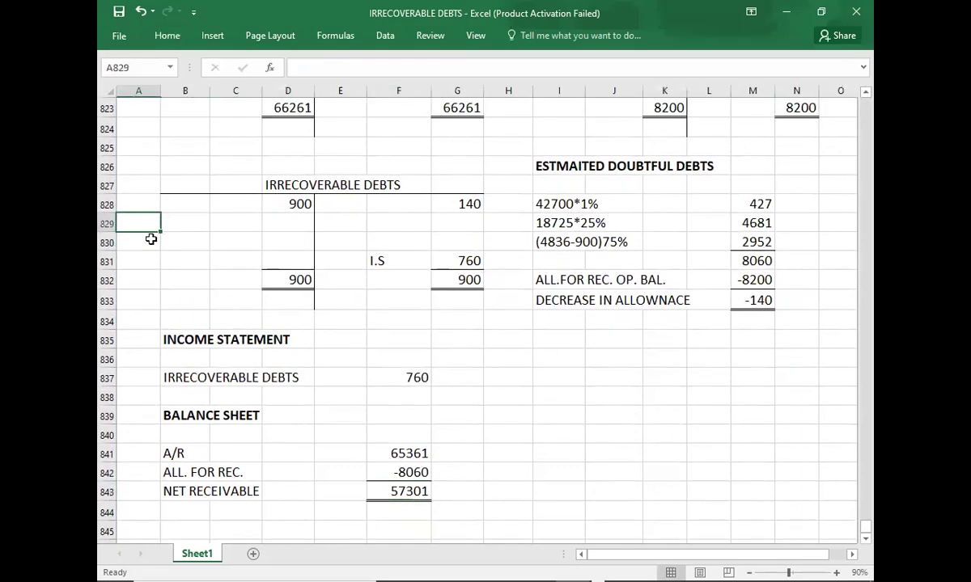
pyautogui.hotkey('ctrl', 'Up')
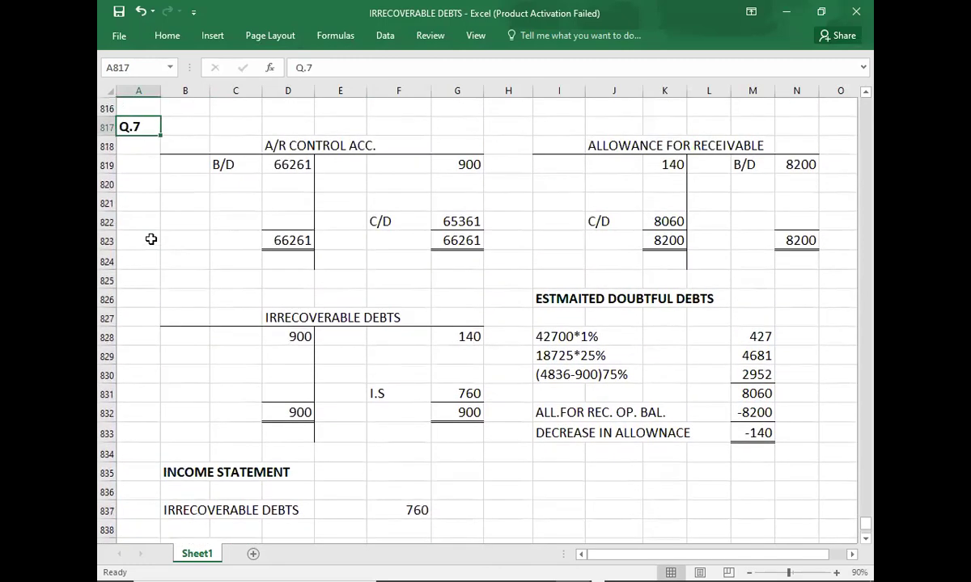